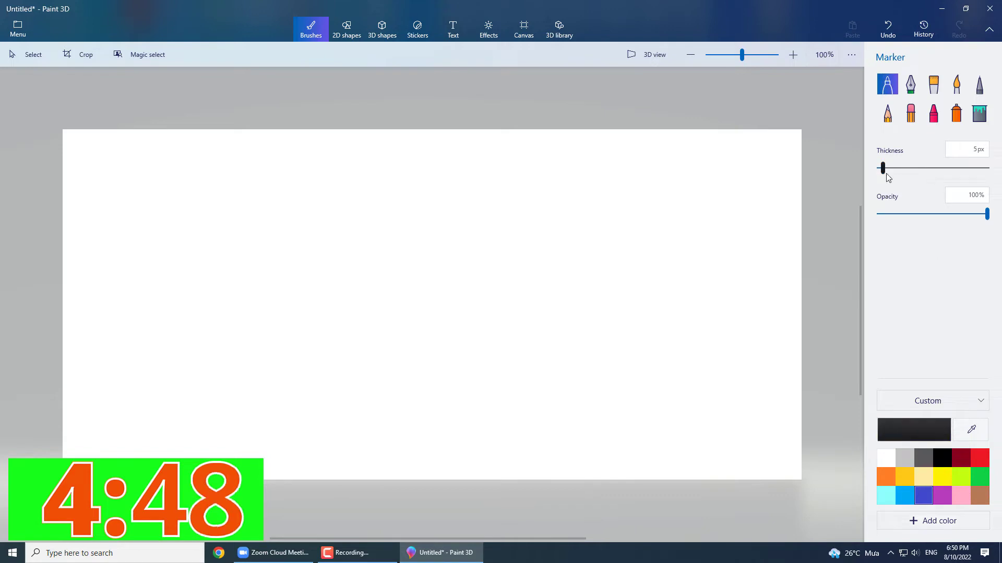
- Set the Marker thickness to 26 px and draw a black upper eyelid outline curving down at its outer end
drag(882, 168, 896, 168)
click(907, 168)
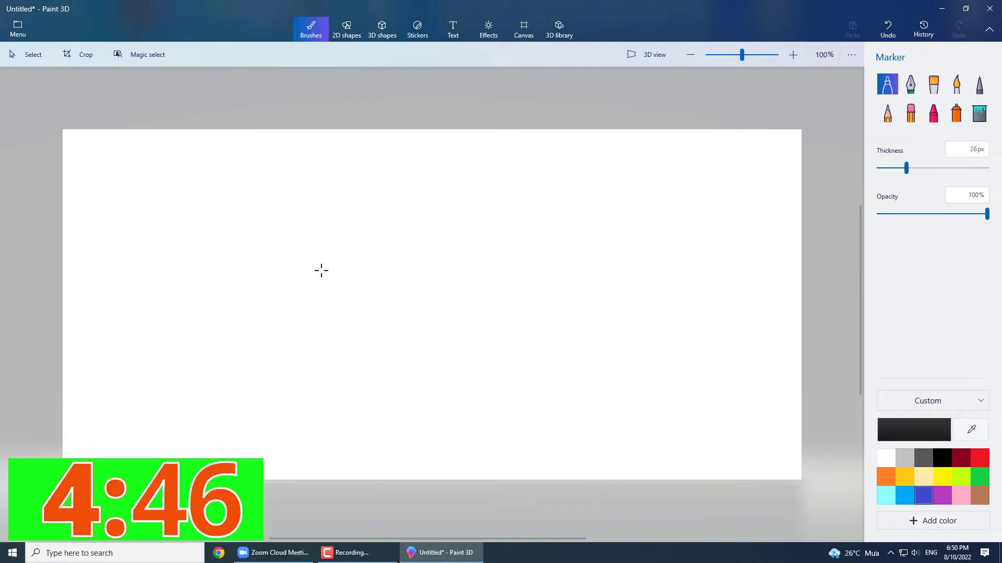
mouse_move(254, 255)
mouse_down()
mouse_move(388, 236)
mouse_move(597, 279)
mouse_move(577, 339)
mouse_move(551, 364)
mouse_up()
drag(288, 253, 245, 249)
drag(511, 251, 507, 246)
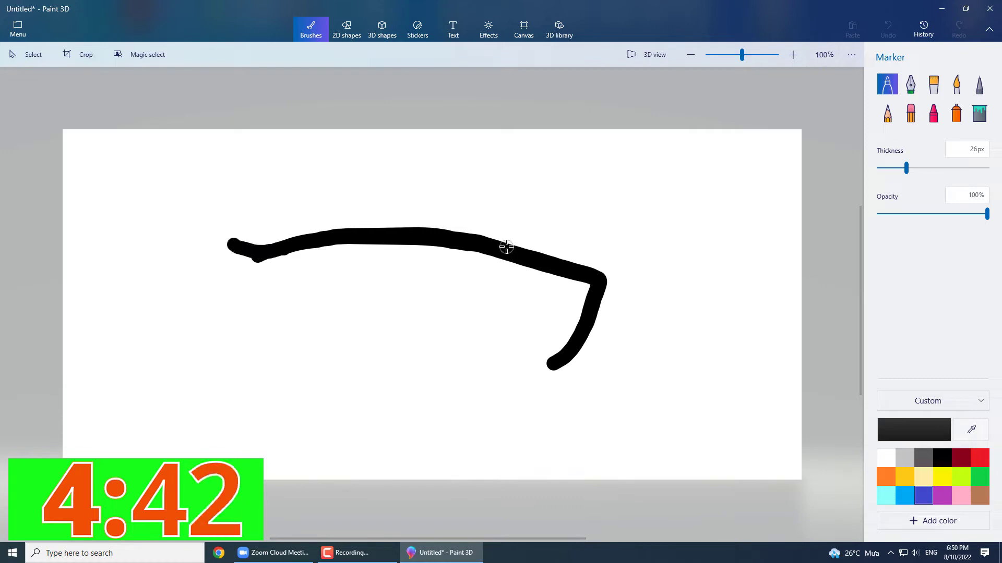
mouse_move(273, 240)
mouse_down()
mouse_move(360, 216)
mouse_move(492, 215)
mouse_move(652, 252)
mouse_move(572, 369)
mouse_up()
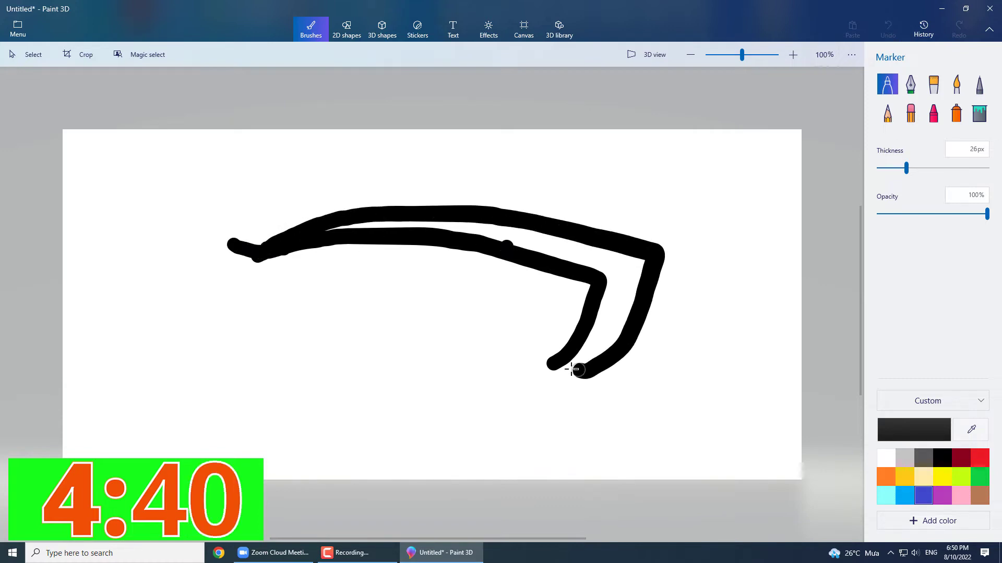
- Fill the eyelid outline with black and touch up the gaps and lower tip with the Marker
click(980, 113)
click(613, 308)
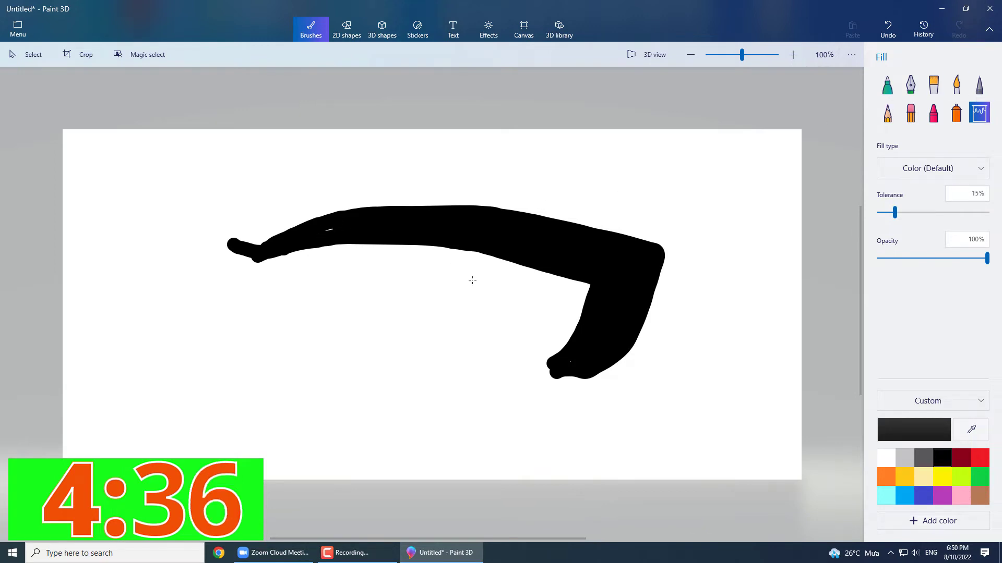
click(887, 84)
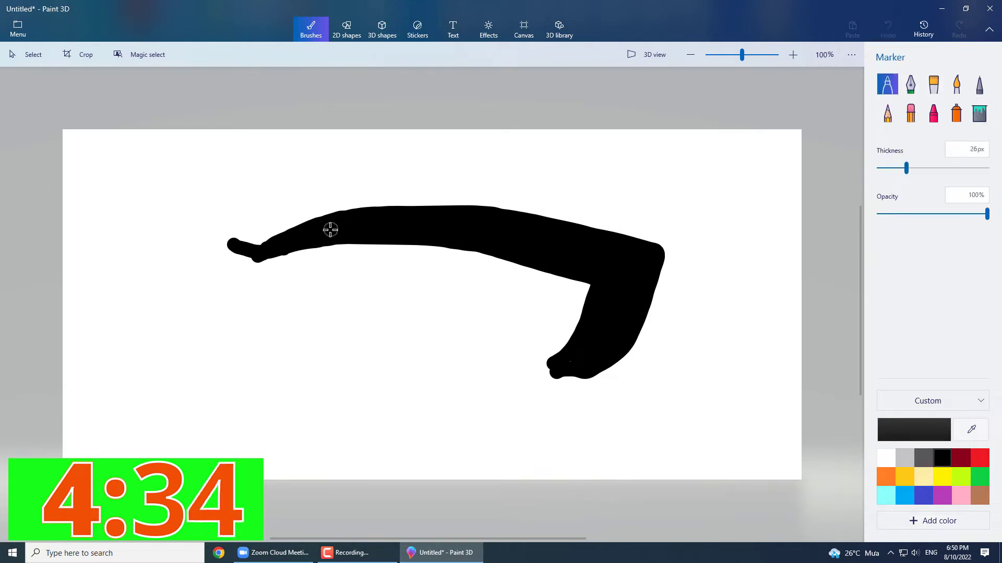
mouse_move(550, 366)
mouse_down()
mouse_move(594, 365)
mouse_move(562, 361)
mouse_up()
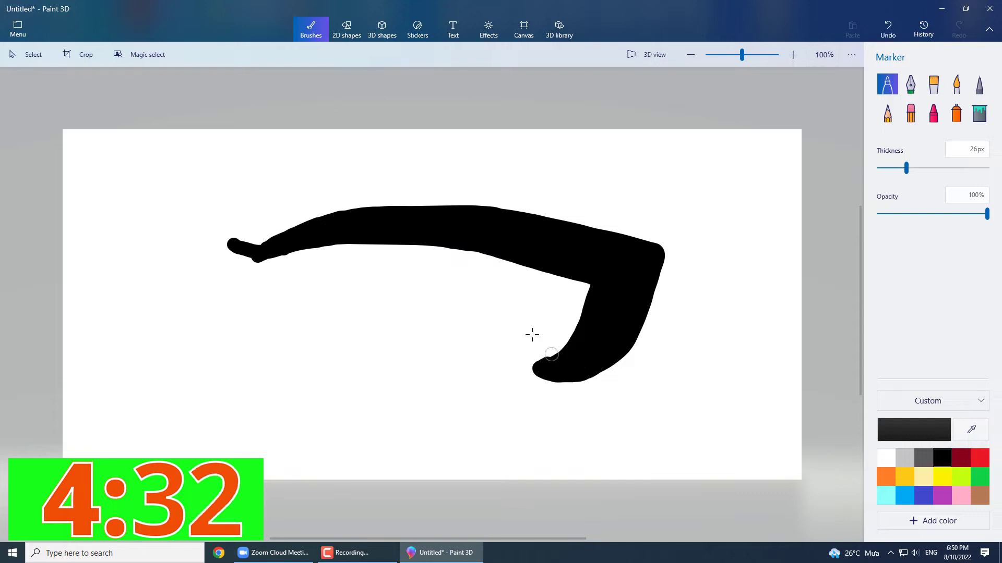
click(923, 496)
mouse_move(369, 251)
mouse_down()
mouse_move(321, 271)
mouse_move(311, 330)
mouse_move(384, 373)
mouse_move(465, 349)
mouse_move(454, 264)
mouse_move(368, 246)
mouse_up()
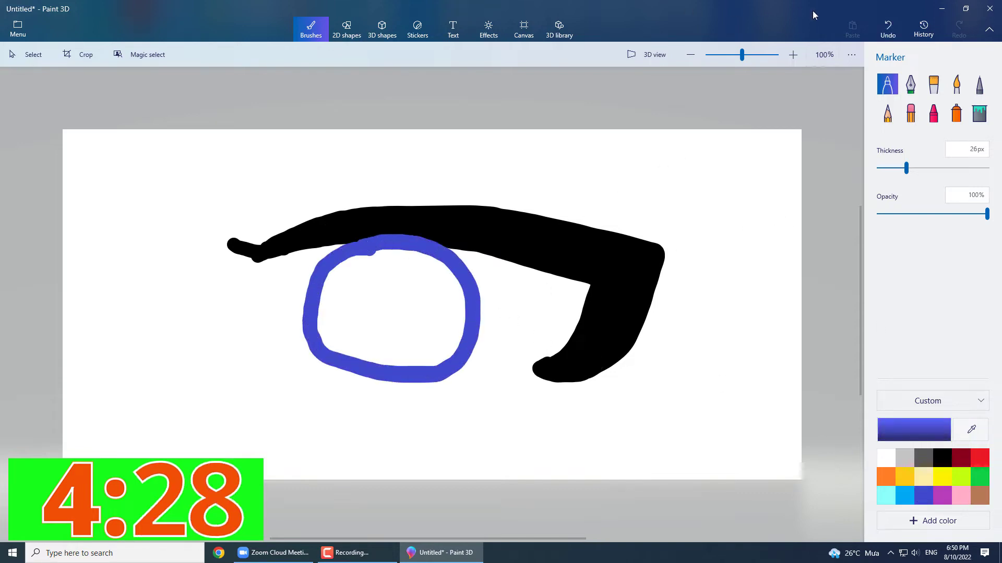
click(881, 25)
- Mix a bright custom blue and draw a closed, rounded iris outline beneath the eyelid with the Marker
click(905, 496)
click(913, 430)
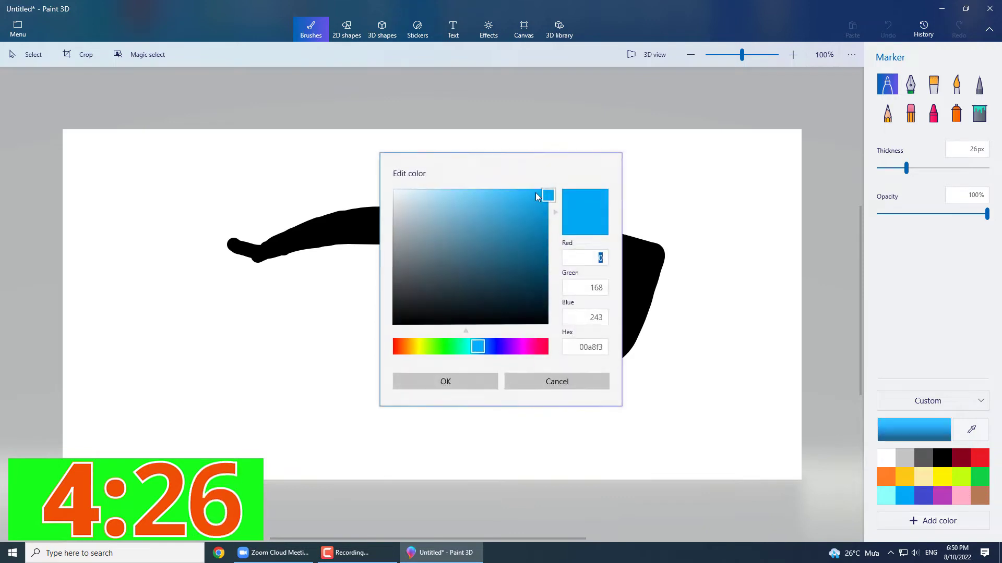
click(481, 348)
click(470, 384)
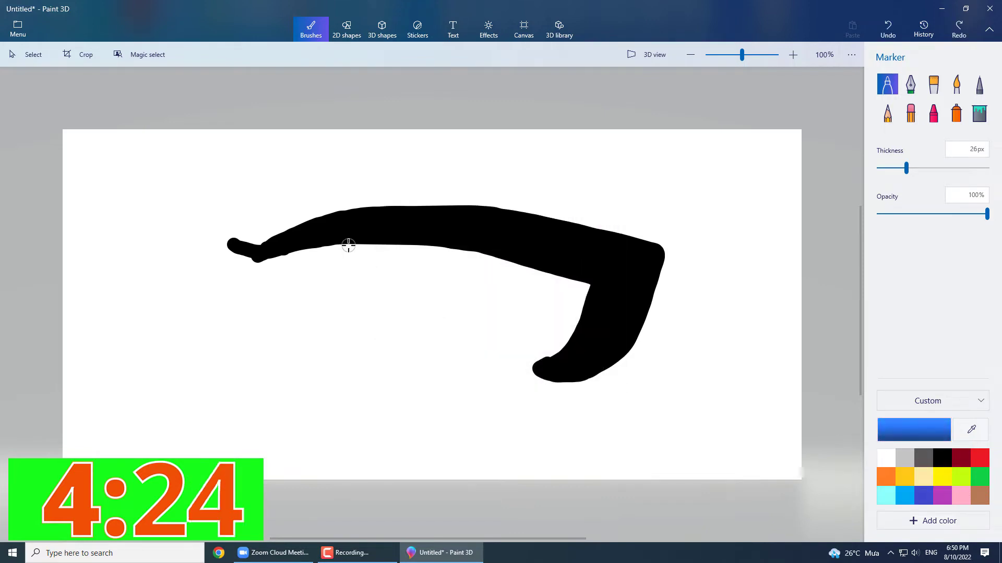
mouse_move(350, 250)
mouse_down()
mouse_move(335, 338)
mouse_move(387, 375)
mouse_move(441, 348)
mouse_move(453, 289)
mouse_up()
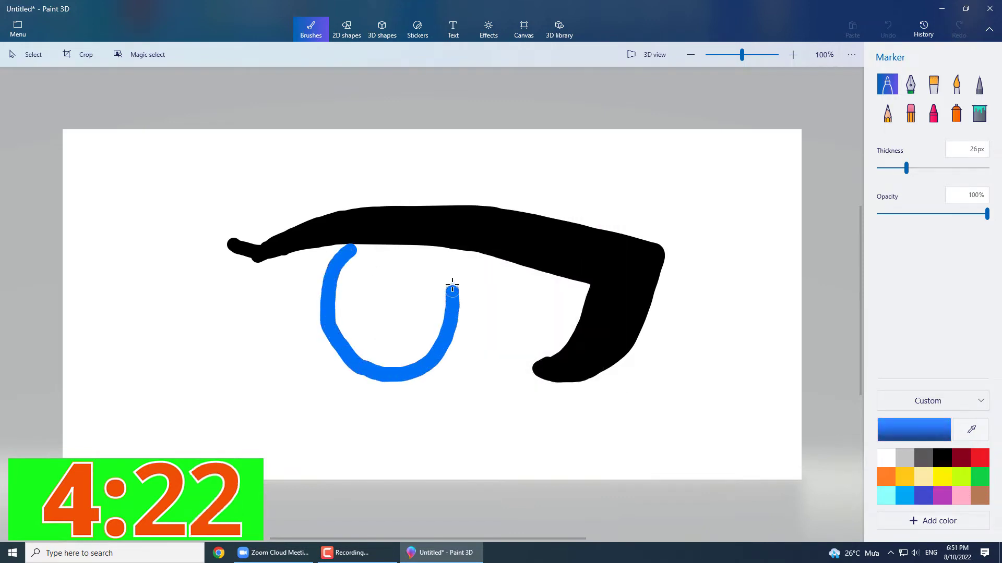
drag(431, 254, 349, 249)
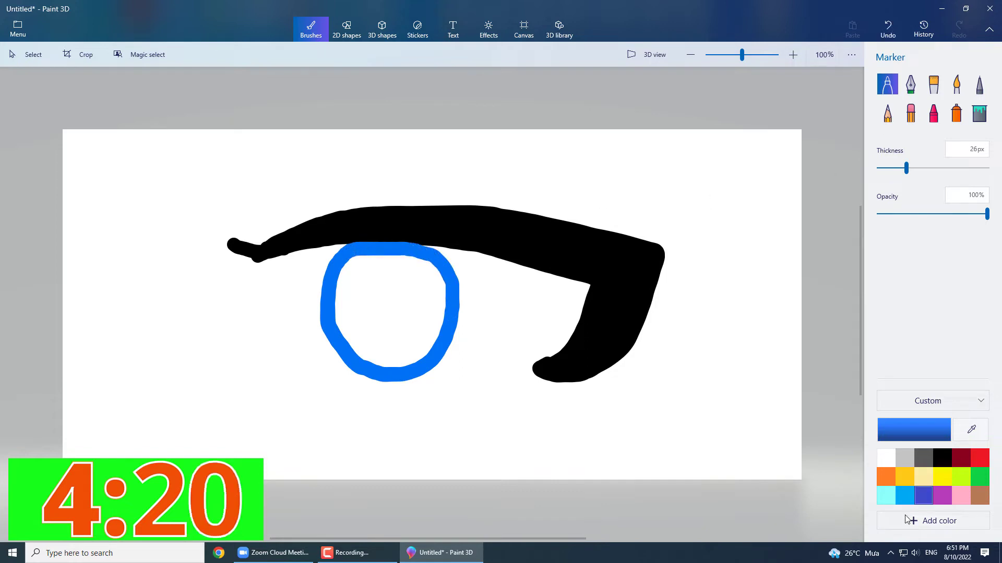
- Fill the inside of the iris with a lighter custom blue, hex 0a9df9
click(979, 113)
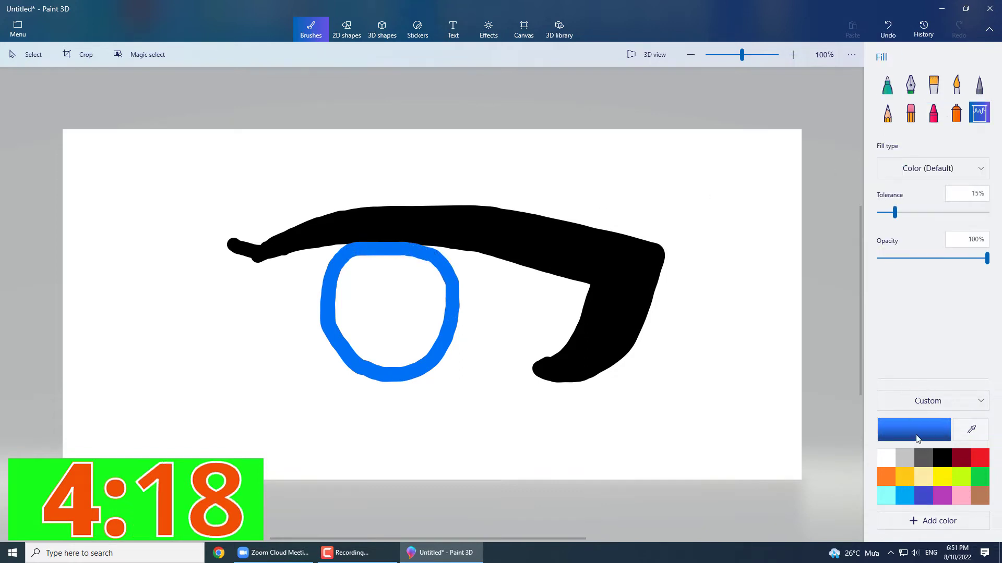
click(913, 429)
click(477, 348)
click(547, 193)
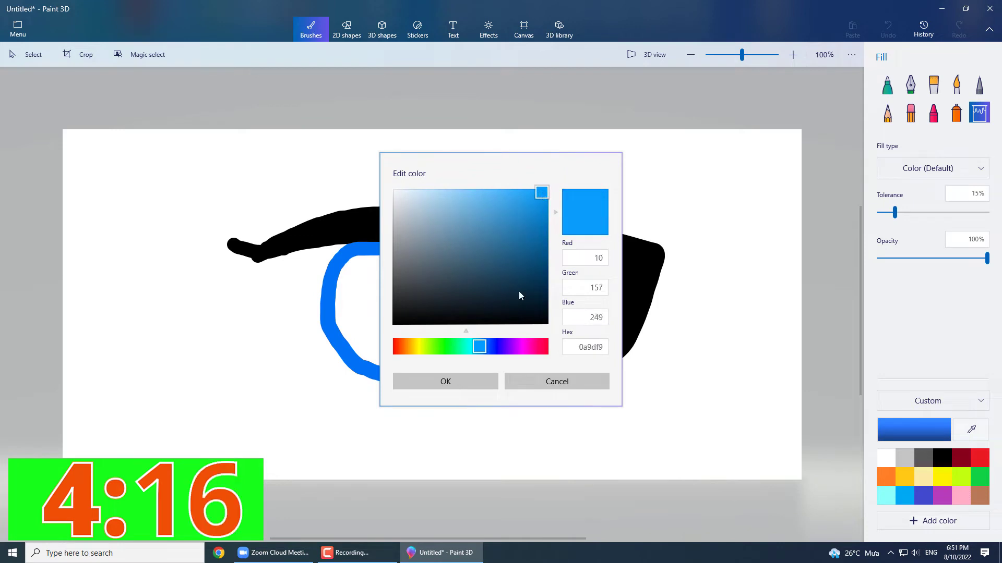
click(445, 381)
click(433, 305)
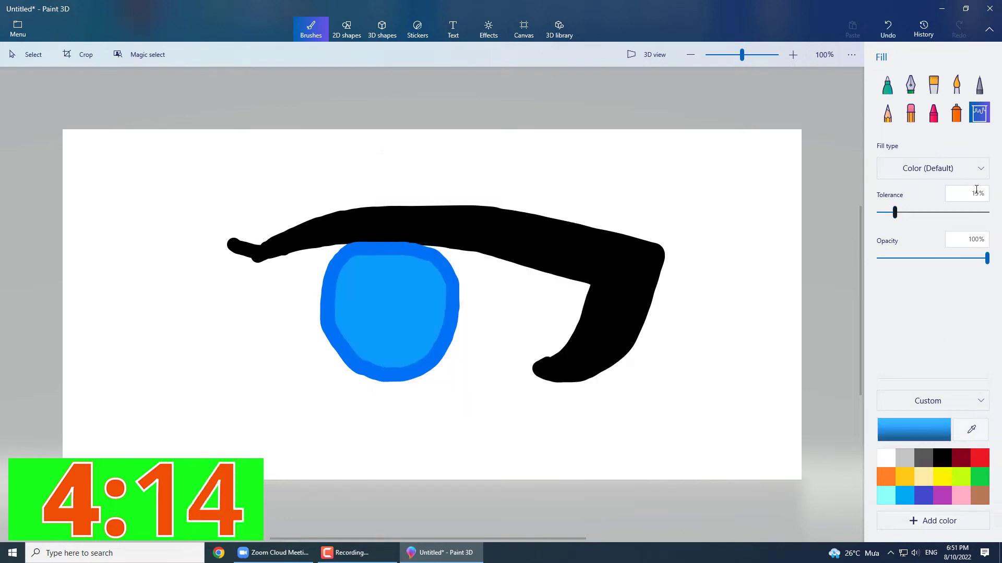
- Spray a pale blue, hex 97d7ff, across the lower half of the iris with the Spray can
click(956, 113)
click(915, 430)
drag(541, 196, 457, 185)
click(472, 380)
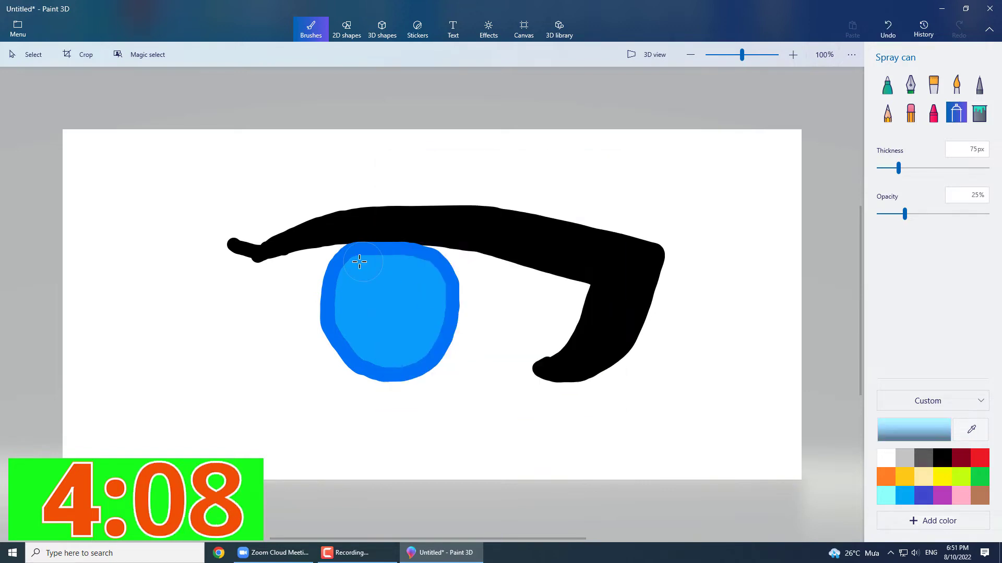
mouse_move(364, 337)
mouse_down()
mouse_move(422, 325)
mouse_move(391, 345)
mouse_move(418, 346)
mouse_move(355, 327)
mouse_move(415, 333)
mouse_move(398, 355)
mouse_up()
mouse_move(422, 320)
mouse_down()
mouse_move(360, 314)
mouse_move(382, 351)
mouse_move(433, 344)
mouse_up()
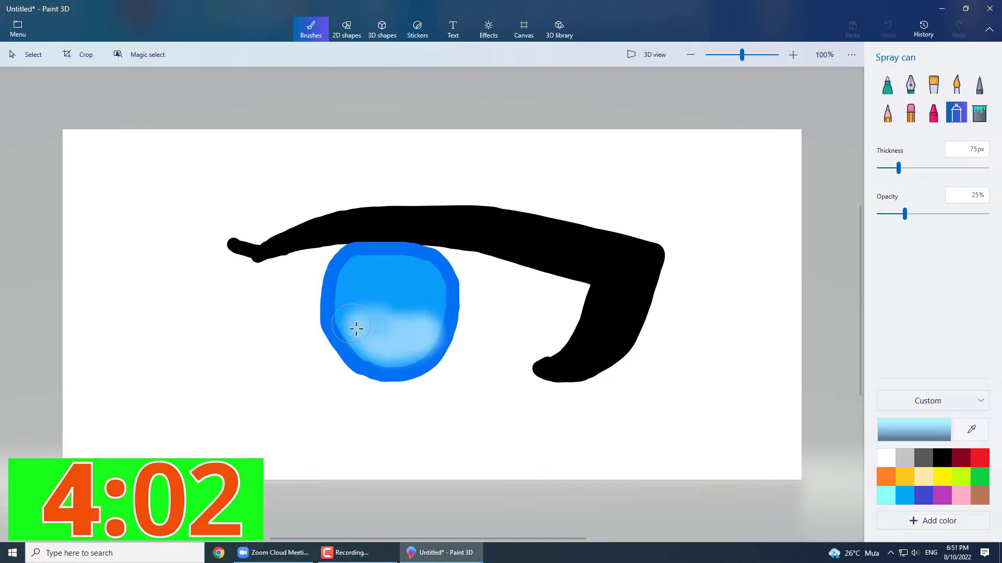
mouse_move(356, 328)
mouse_down()
mouse_move(379, 308)
mouse_move(429, 320)
mouse_up()
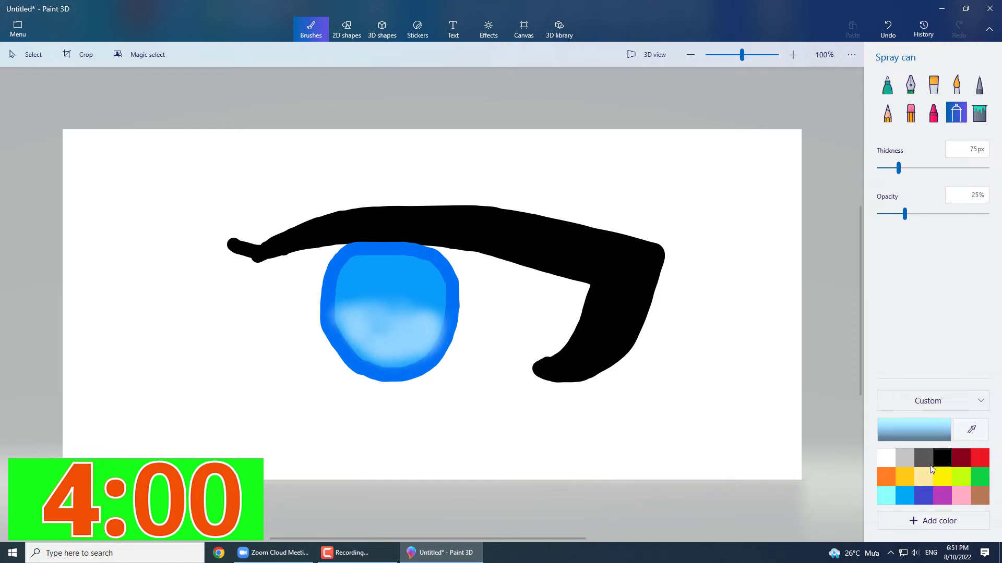
- Adjust the spray color to a slightly deeper light blue and spray a soft patch in the iris center
click(913, 430)
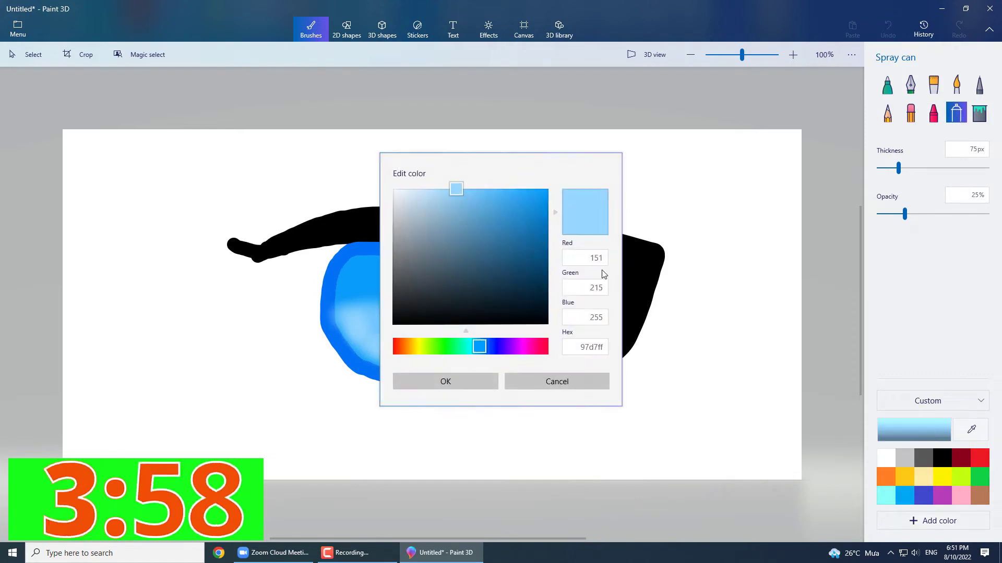
click(469, 192)
drag(469, 192, 480, 189)
click(445, 381)
mouse_move(381, 270)
mouse_down()
mouse_move(386, 308)
mouse_move(376, 311)
mouse_move(396, 310)
mouse_up()
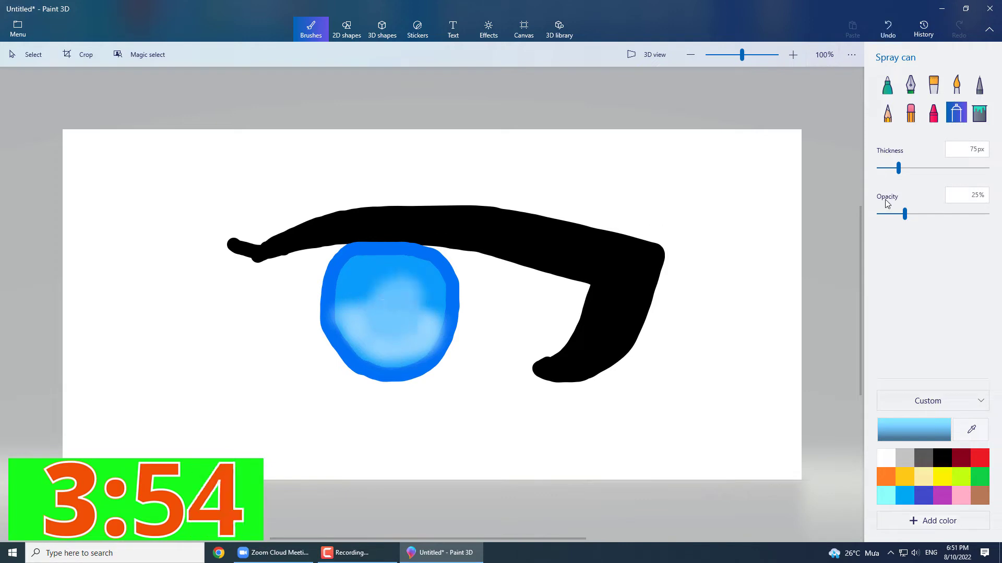
- Add three white Marker dots as highlights at the iris's upper left, center and lower left
click(887, 85)
click(886, 458)
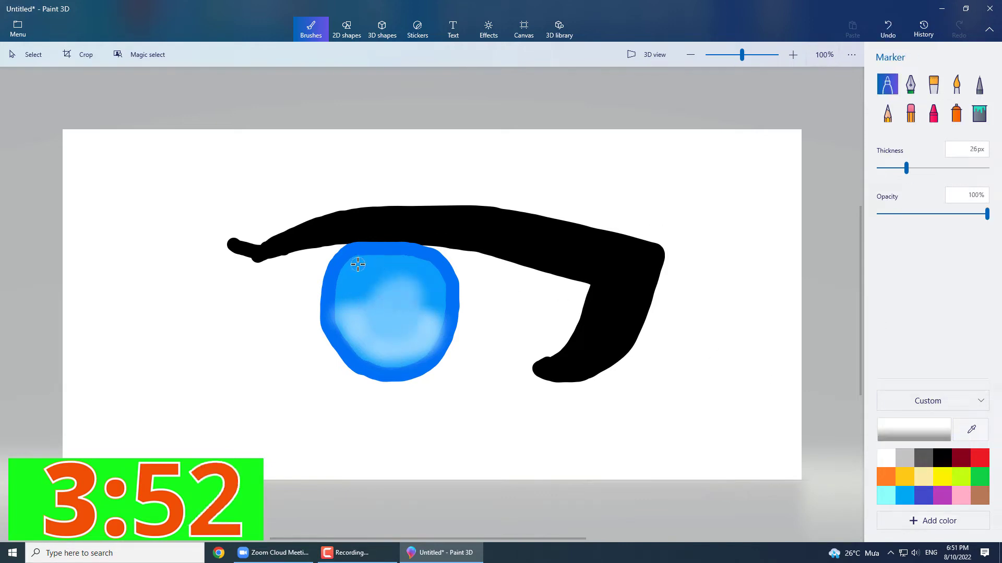
click(404, 294)
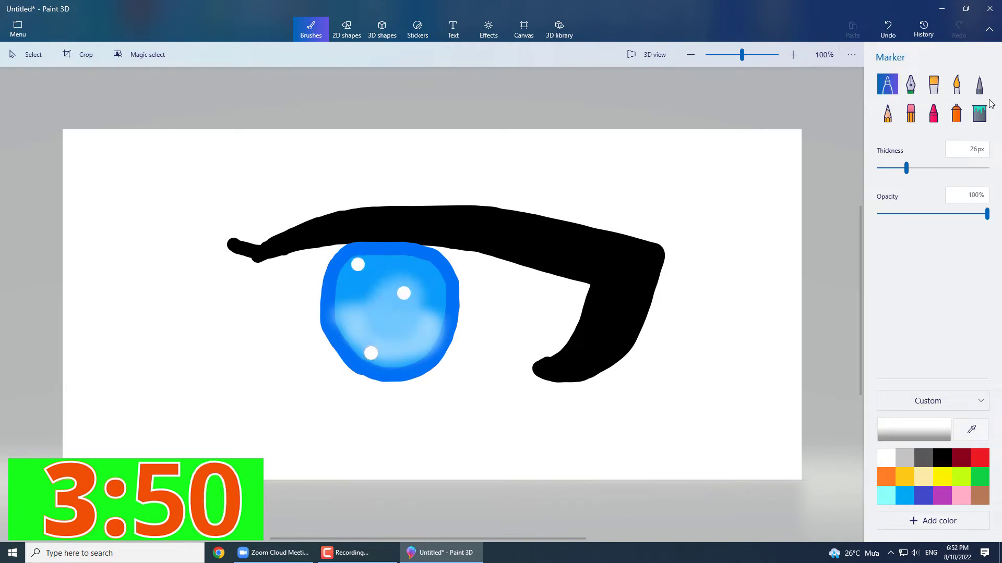
- Spray turquoise blue, hex 00a8f3, over the lower part of the iris, covering the lowest white dot
click(905, 495)
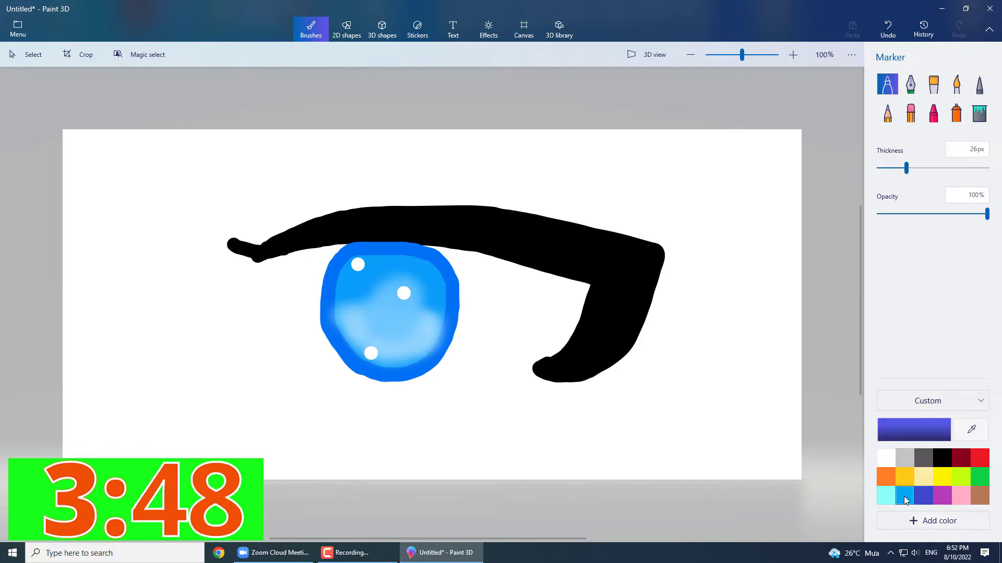
click(956, 112)
mouse_move(370, 345)
mouse_down()
mouse_move(383, 337)
mouse_move(365, 331)
mouse_move(413, 327)
mouse_up()
- Lighten the spray color to a very pale blue and spray it over the lower iris
click(939, 429)
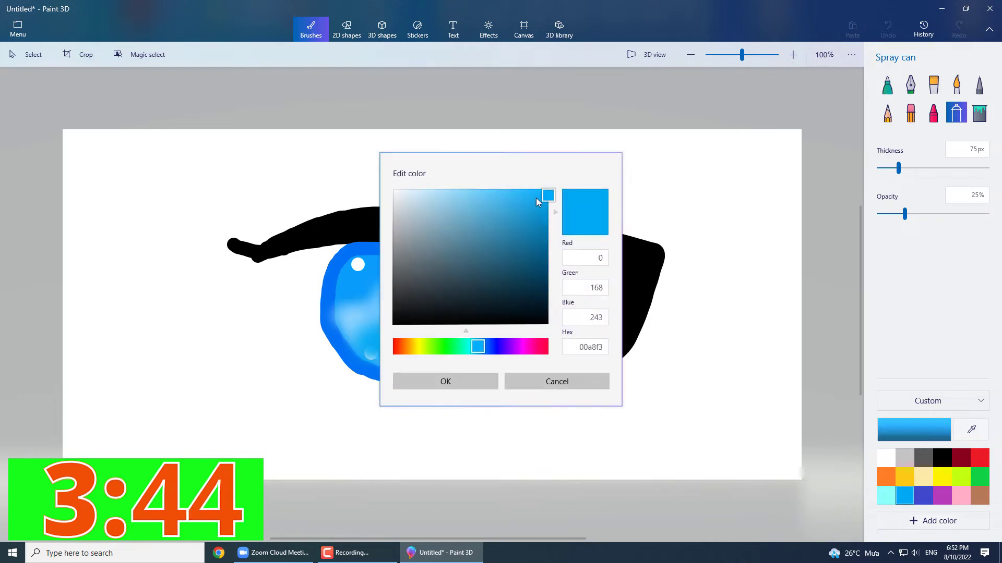
drag(539, 197, 437, 192)
click(469, 379)
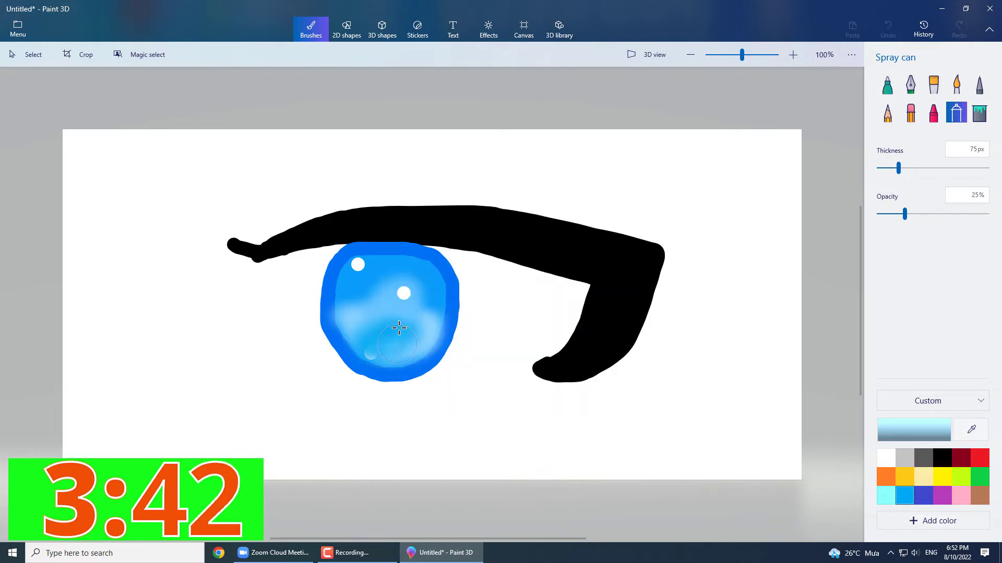
mouse_move(397, 323)
mouse_down()
mouse_move(359, 322)
mouse_move(417, 323)
mouse_move(356, 332)
mouse_move(409, 332)
mouse_up()
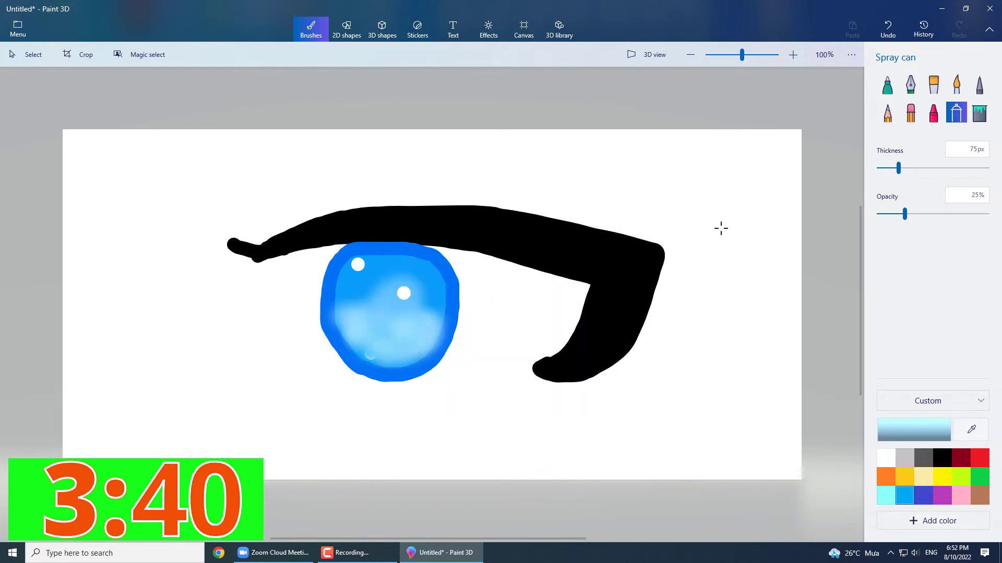
- Spray soft white highlights on the black eyelid at its outer bend, lower tip and above the iris
click(886, 459)
drag(554, 248, 592, 253)
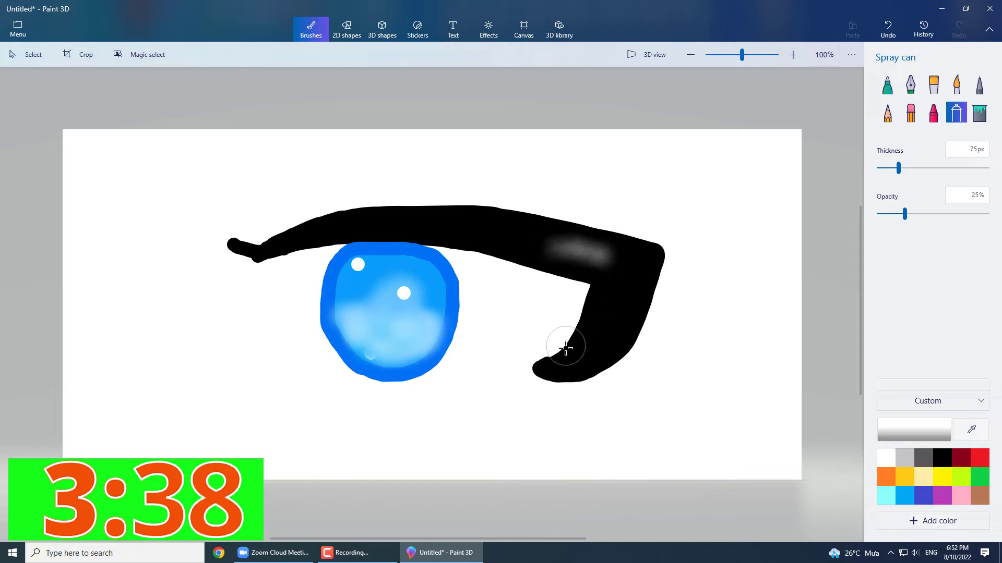
drag(567, 347, 587, 345)
drag(381, 225, 393, 224)
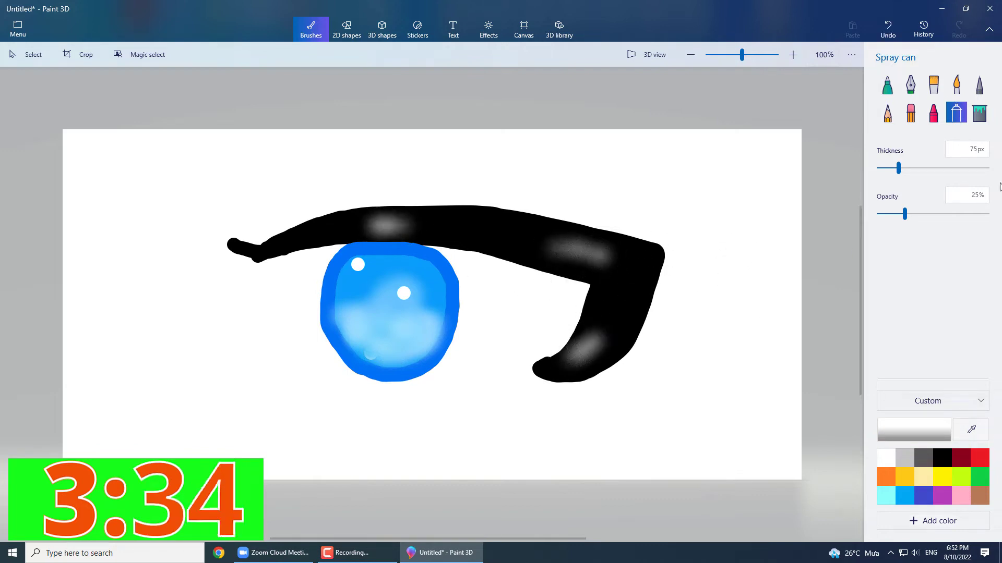
- Draw black Marker strokes: two short lashes beside the eyelid tip, a line under the iris and a line at lower left
click(893, 88)
click(942, 458)
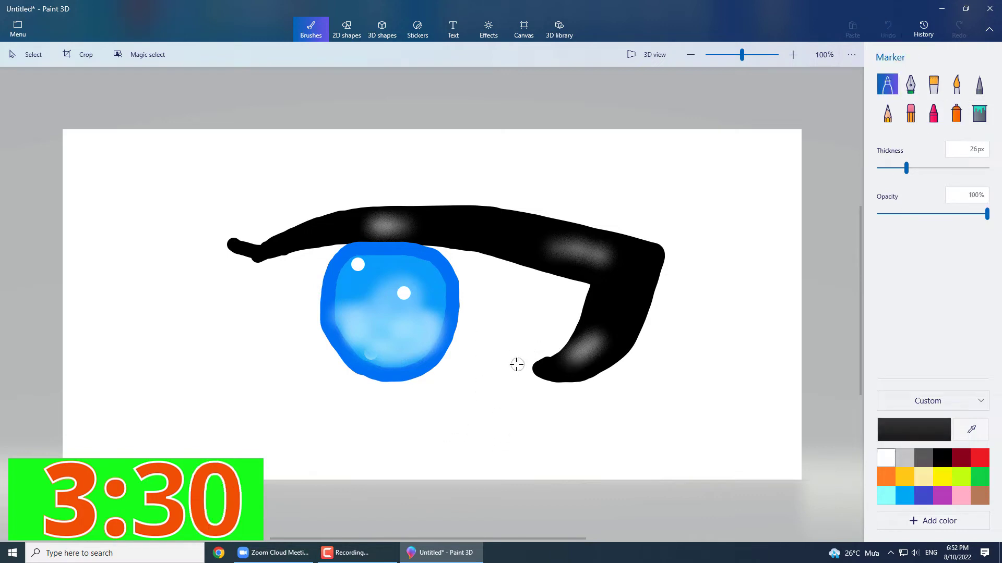
drag(499, 360, 487, 379)
drag(365, 389, 431, 389)
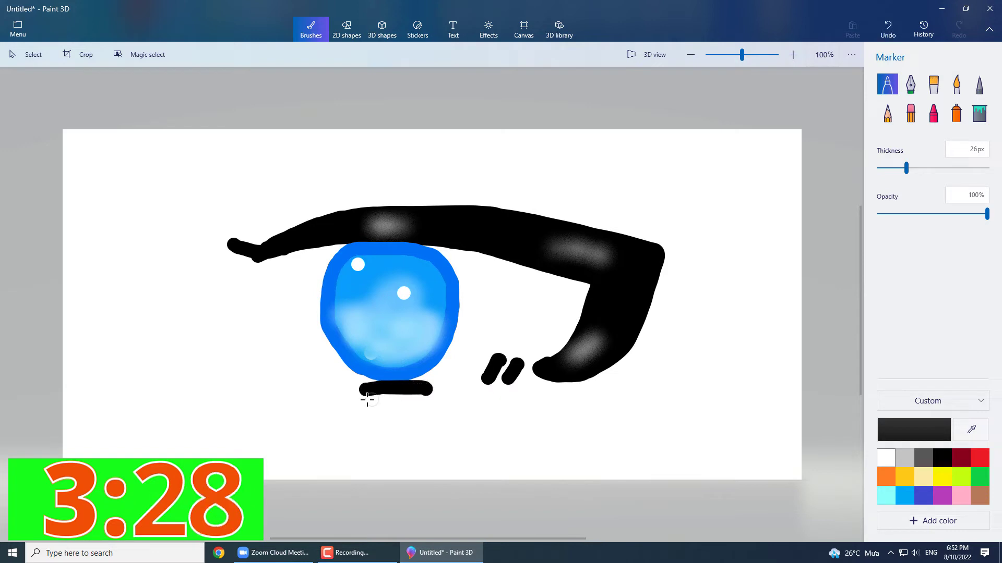
drag(182, 447, 318, 431)
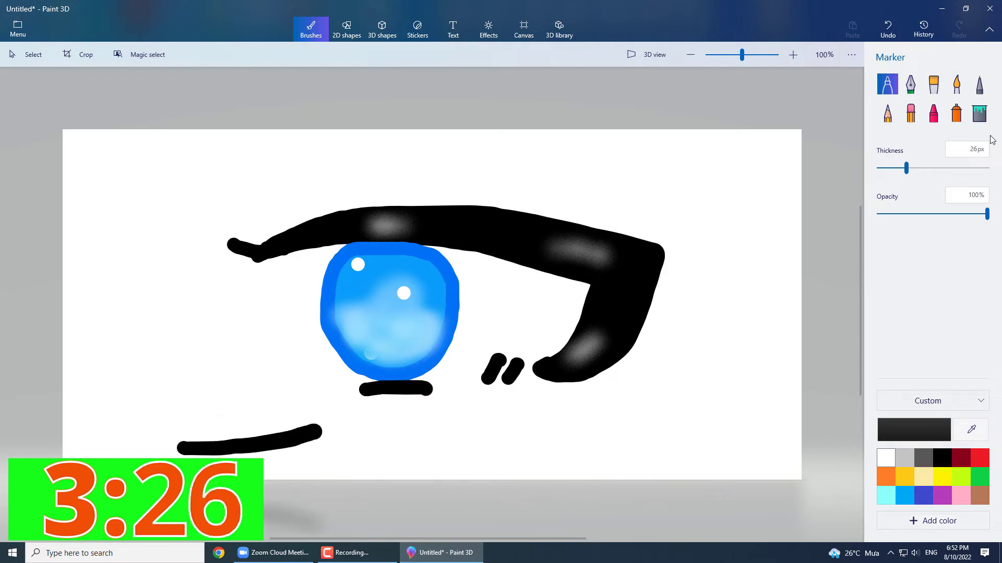
- Spray a red spot on the lower-left black line and faint red spots in the lower iris
click(956, 112)
click(980, 458)
drag(253, 430, 252, 437)
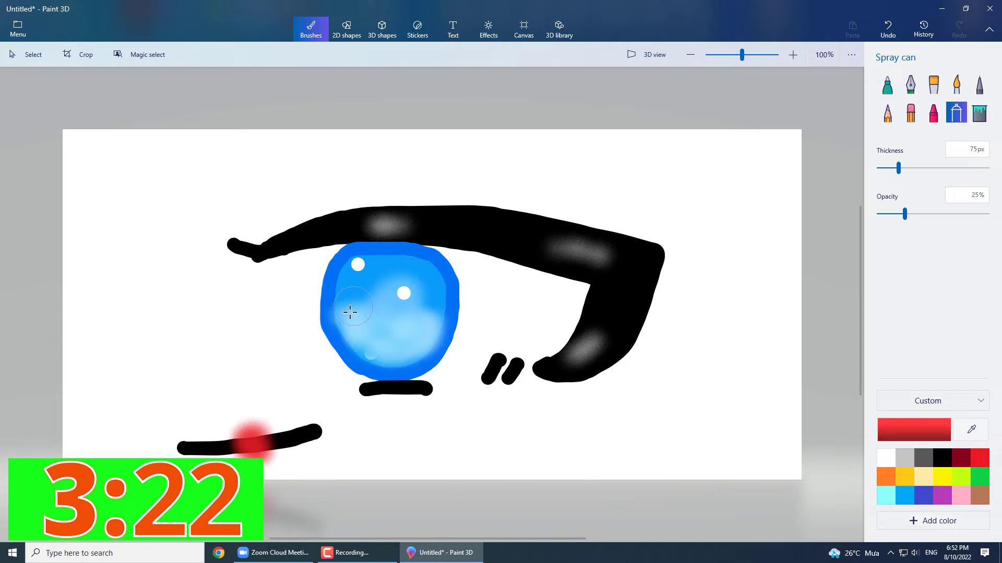
drag(412, 339, 413, 341)
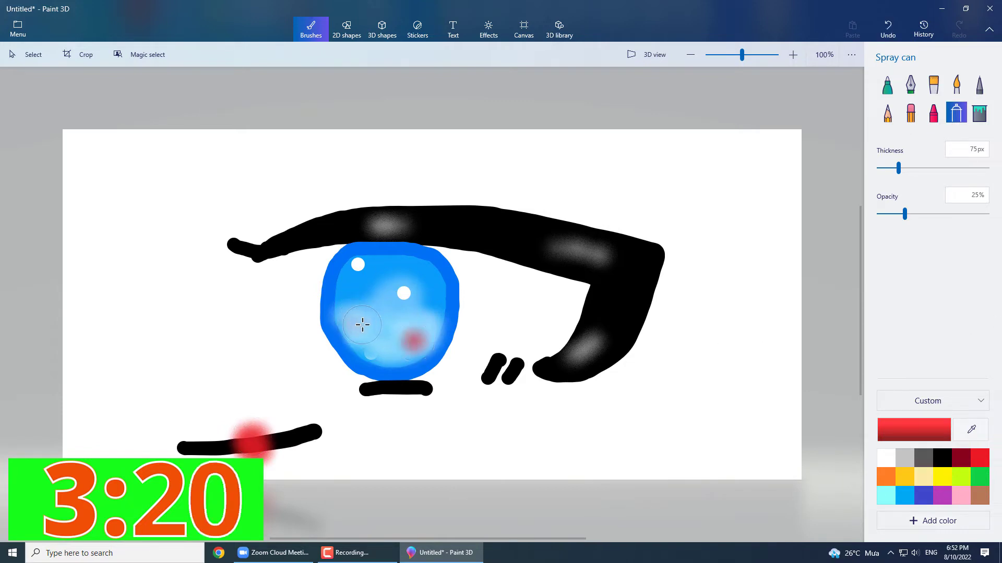
- Spray purple patches over the lower iris between and on the red spots, and return to the Marker
click(908, 495)
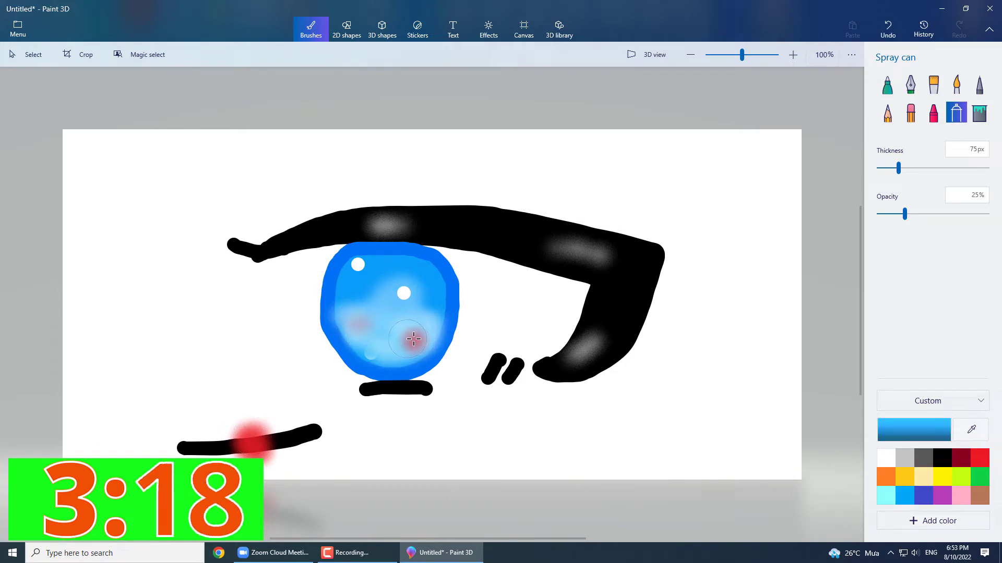
click(942, 496)
drag(416, 338, 428, 327)
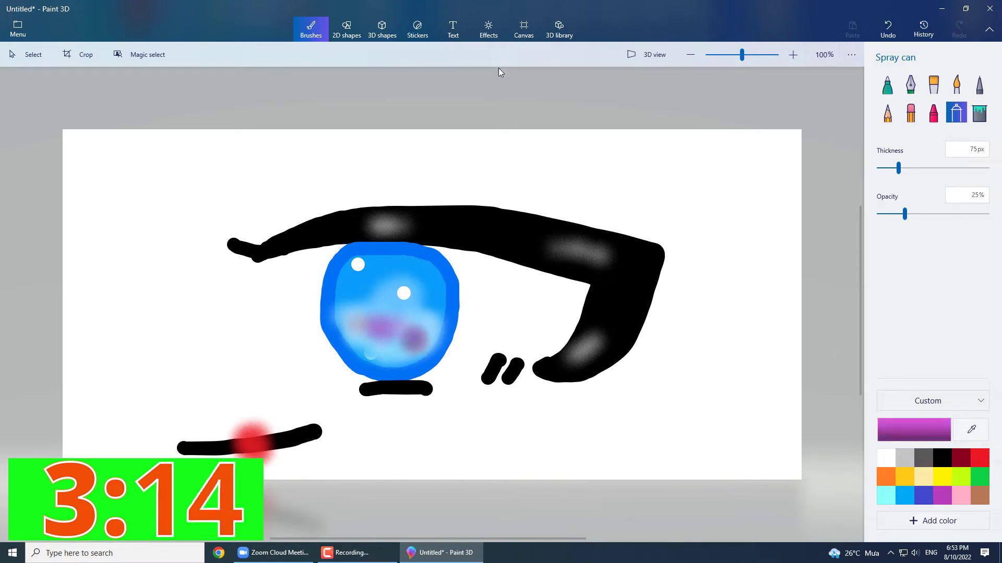
click(887, 83)
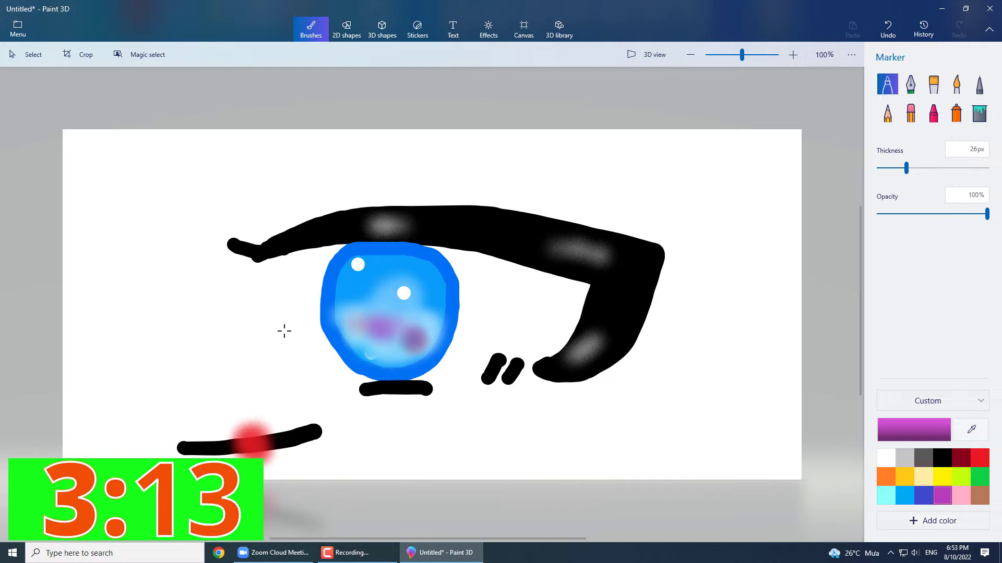
- Draw a small black Marker loop beside the eye, a long brow line and two short crease lines above the eyelid
click(943, 458)
mouse_move(171, 340)
mouse_down()
mouse_move(153, 359)
mouse_move(176, 345)
mouse_up()
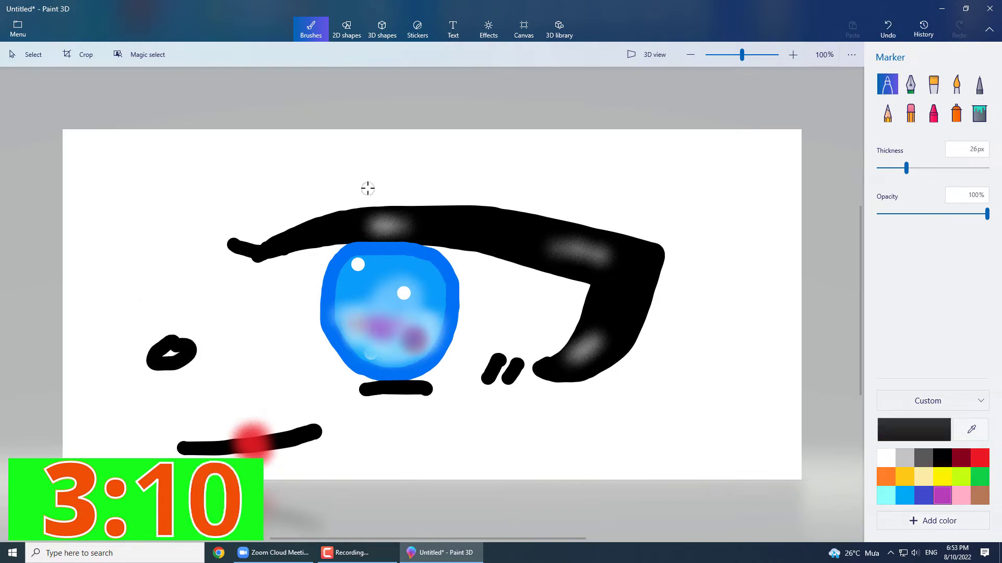
mouse_move(250, 156)
mouse_down()
mouse_move(517, 150)
mouse_move(658, 182)
mouse_up()
drag(259, 223, 315, 207)
drag(572, 203, 616, 216)
scroll(720, 352, down, 2)
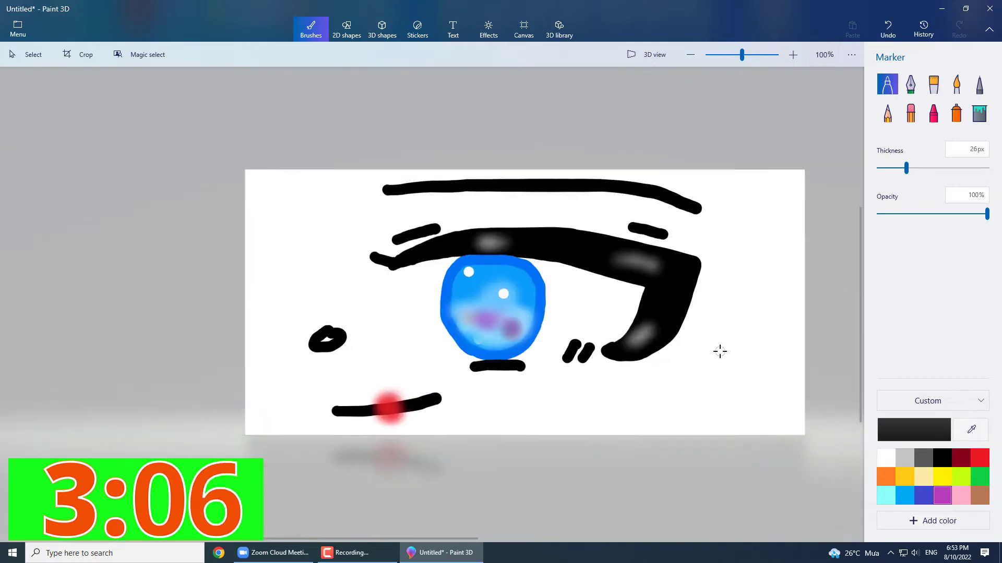
scroll(720, 352, up, 4)
scroll(720, 352, up, 2)
scroll(718, 352, down, 4)
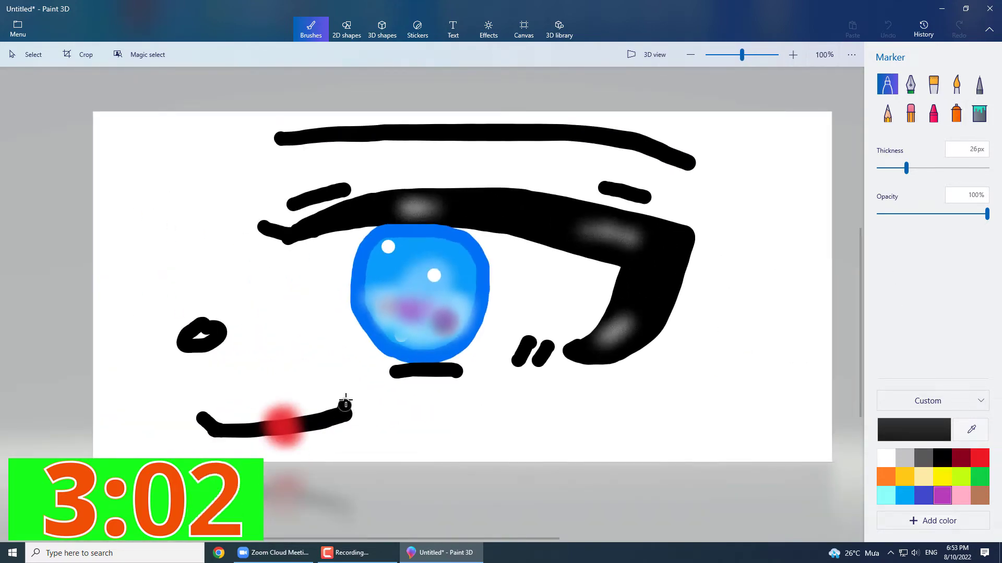
- Erase the red-spotted black line below the small loop, the two short crease lines and the long brow line
click(910, 112)
drag(393, 405, 217, 436)
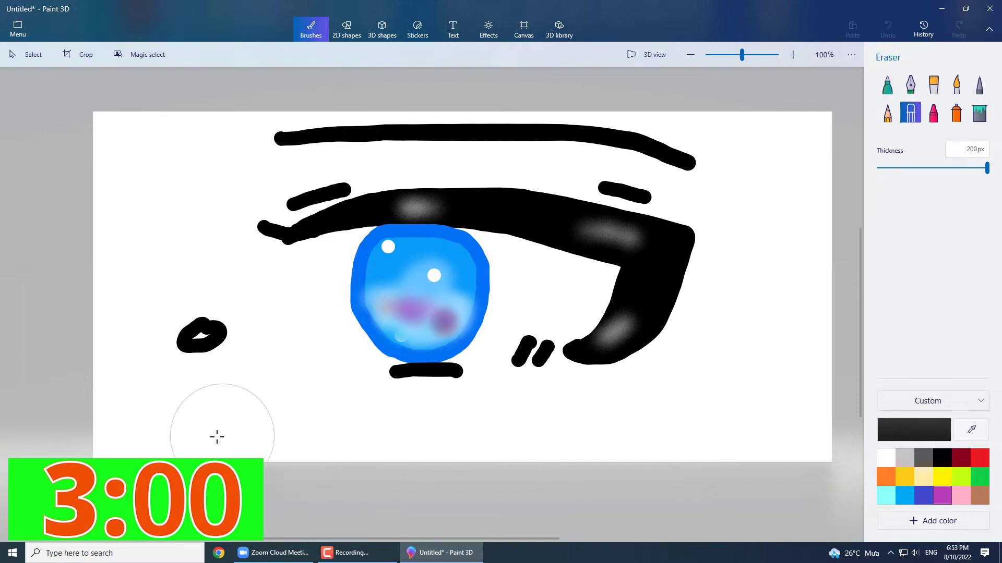
click(888, 168)
mouse_move(294, 203)
mouse_down()
mouse_move(337, 187)
mouse_move(294, 206)
mouse_move(349, 187)
mouse_up()
mouse_move(413, 175)
mouse_down()
mouse_move(624, 158)
mouse_move(646, 200)
mouse_move(611, 197)
mouse_up()
click(893, 168)
drag(898, 168, 981, 167)
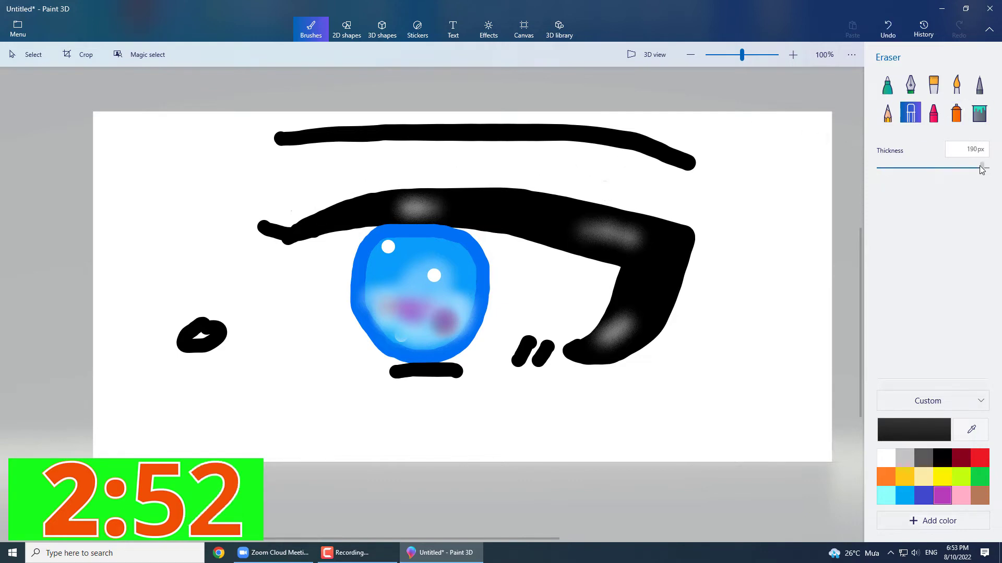
mouse_move(622, 148)
mouse_down()
mouse_move(608, 131)
mouse_move(448, 113)
mouse_move(306, 123)
mouse_up()
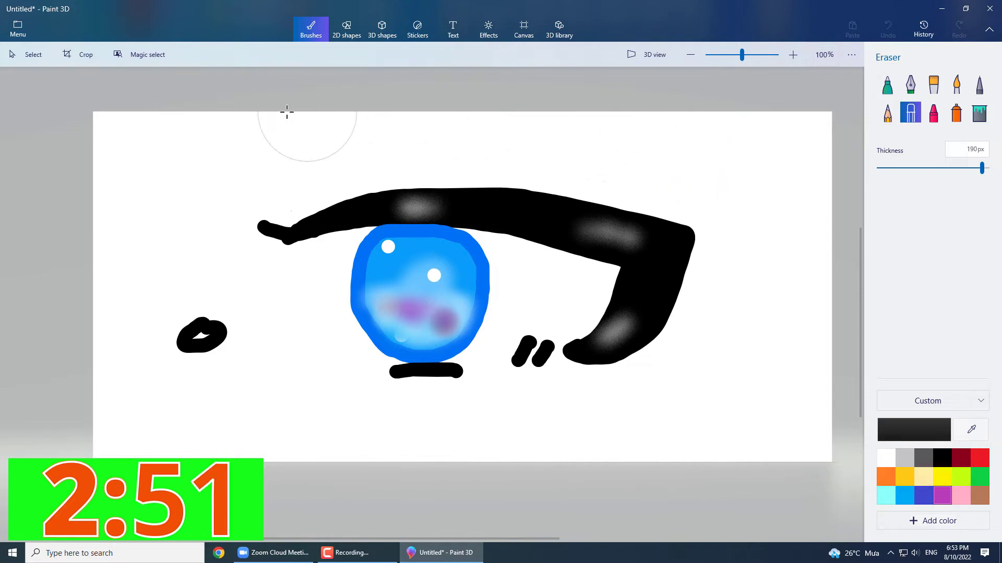
- Try a 1 px black Marker line above the eyelid and erase it
click(887, 84)
drag(892, 174, 876, 169)
drag(295, 150, 309, 150)
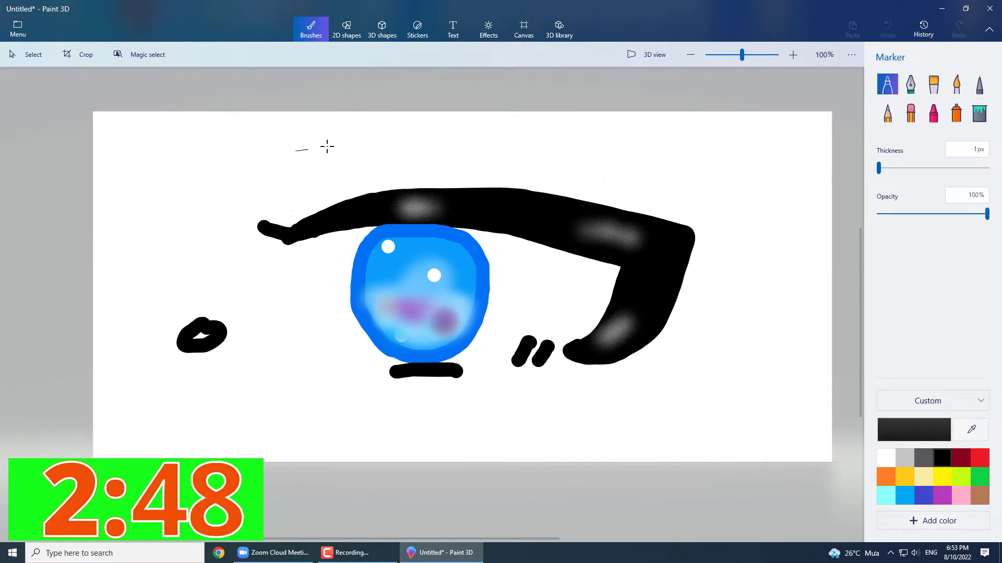
mouse_move(638, 169)
mouse_down()
mouse_move(634, 147)
mouse_move(446, 121)
mouse_move(322, 121)
mouse_up()
click(910, 112)
- Draw a long thin brow line and a short crease line above the eyelid's inner end with the black Marker at 9 px
click(887, 84)
drag(901, 169, 888, 169)
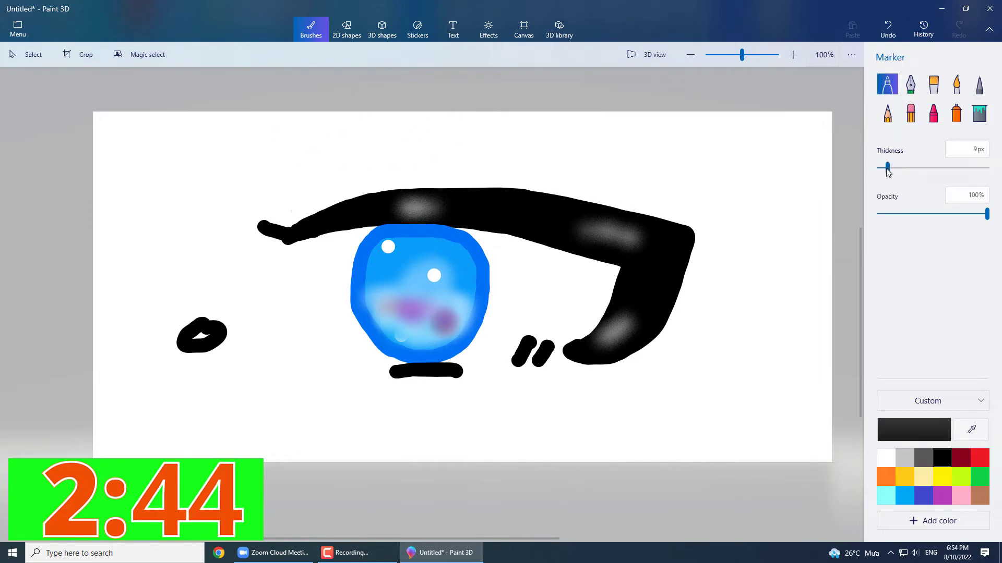
mouse_move(301, 126)
mouse_down()
mouse_move(552, 142)
mouse_move(649, 168)
mouse_up()
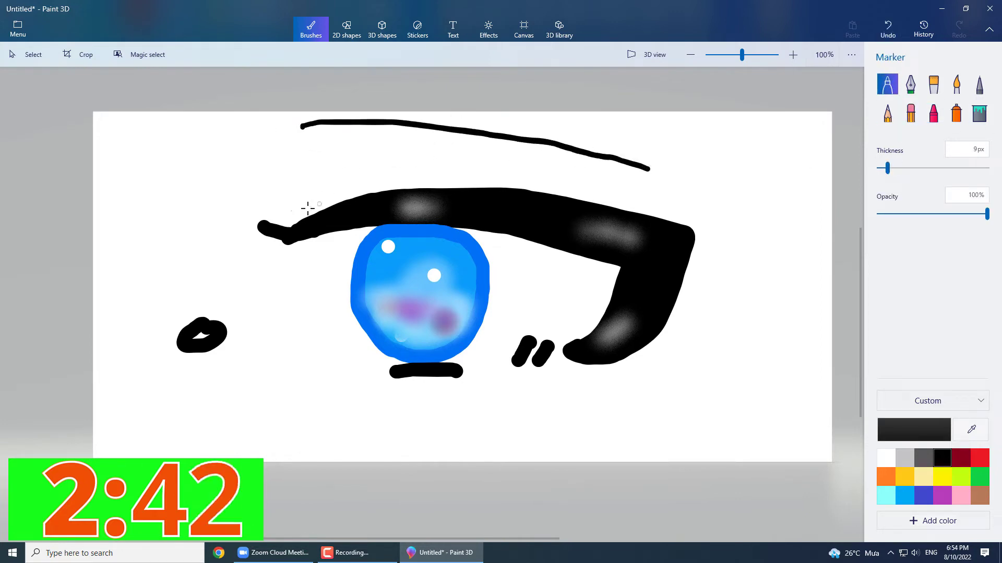
drag(334, 200, 354, 195)
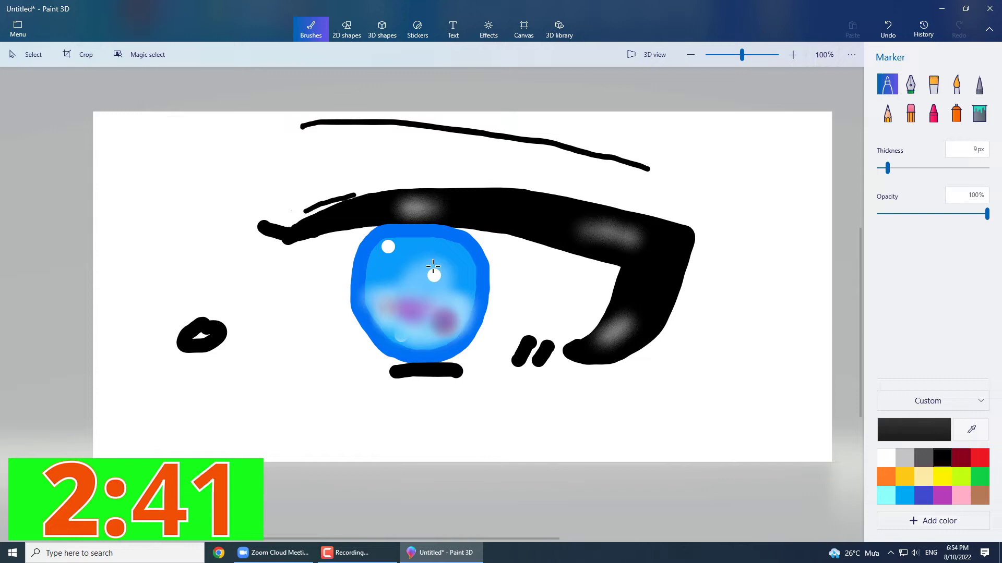
click(888, 29)
drag(328, 200, 368, 189)
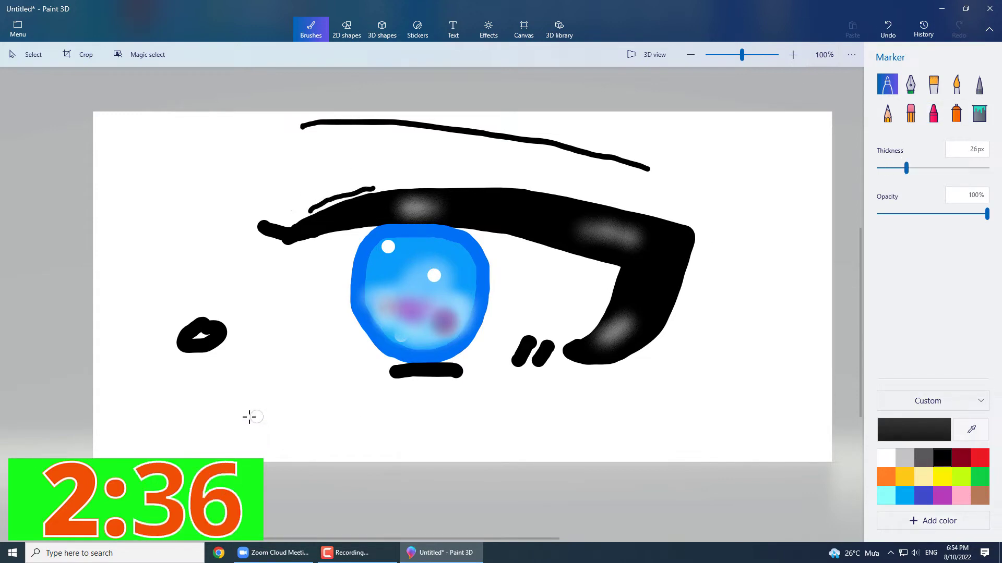
- Draw a wavy 26 px black Marker line at the canvas's lower left, try a red Marker patch on its middle and undo the patch
mouse_move(251, 435)
mouse_down()
mouse_move(331, 412)
mouse_move(344, 395)
mouse_up()
click(980, 458)
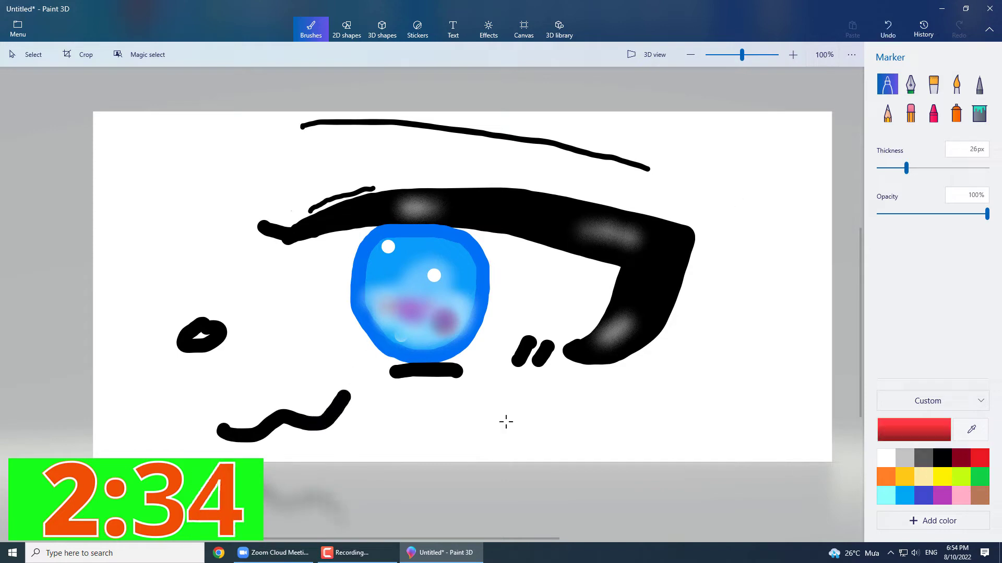
mouse_move(282, 411)
mouse_down()
mouse_move(271, 429)
mouse_move(295, 420)
mouse_up()
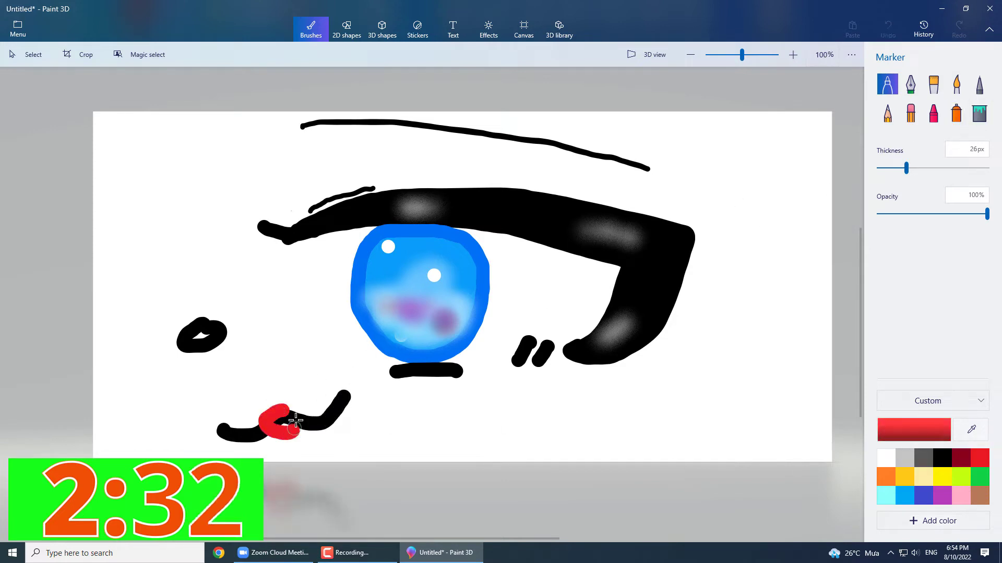
click(888, 29)
- Spray red on the middle of the wavy black line, erase the whole line and return to the Marker
click(956, 112)
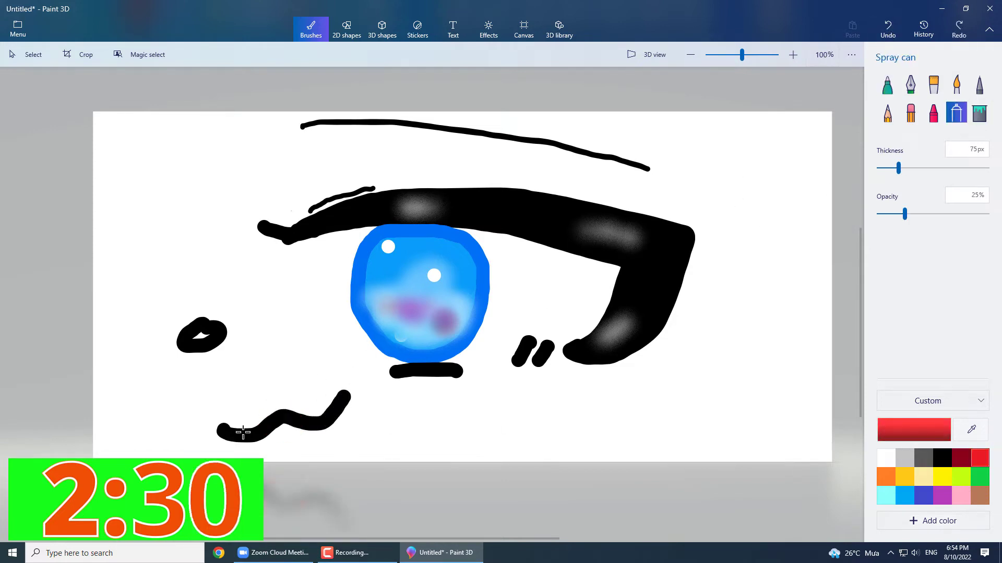
mouse_move(273, 418)
mouse_down()
mouse_move(290, 422)
mouse_move(255, 420)
mouse_move(343, 415)
mouse_up()
click(911, 112)
click(328, 416)
click(910, 83)
click(887, 84)
click(888, 29)
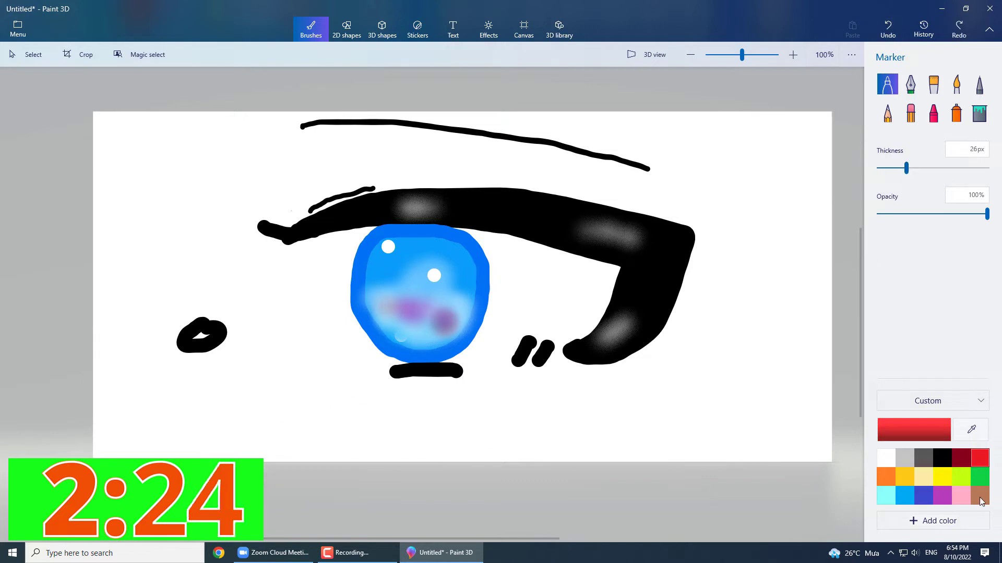
- Draw a short curved black Marker line at the canvas's lower left and spray a red spot on its middle
click(942, 458)
drag(243, 433, 321, 395)
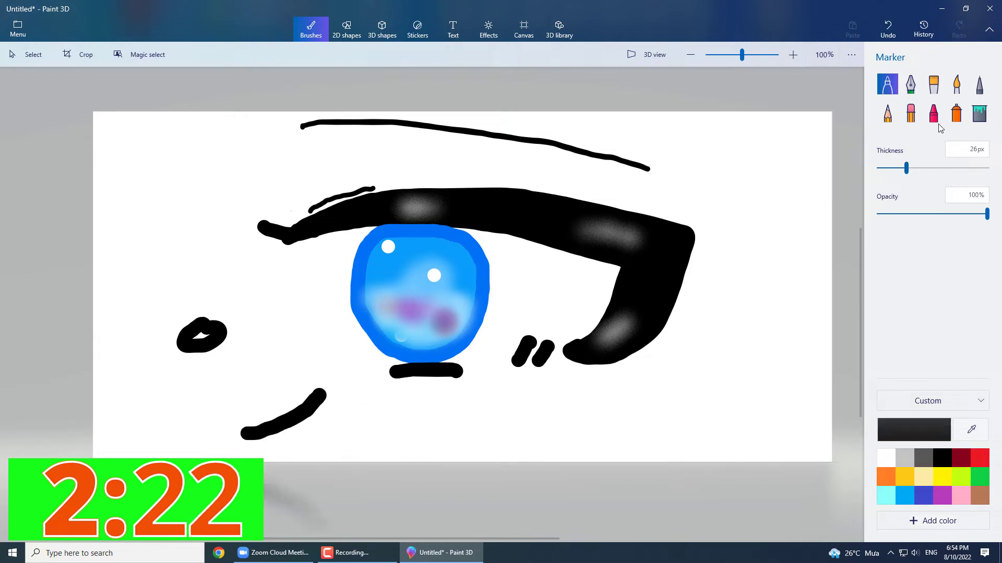
click(934, 112)
click(956, 112)
click(979, 458)
drag(272, 420, 300, 412)
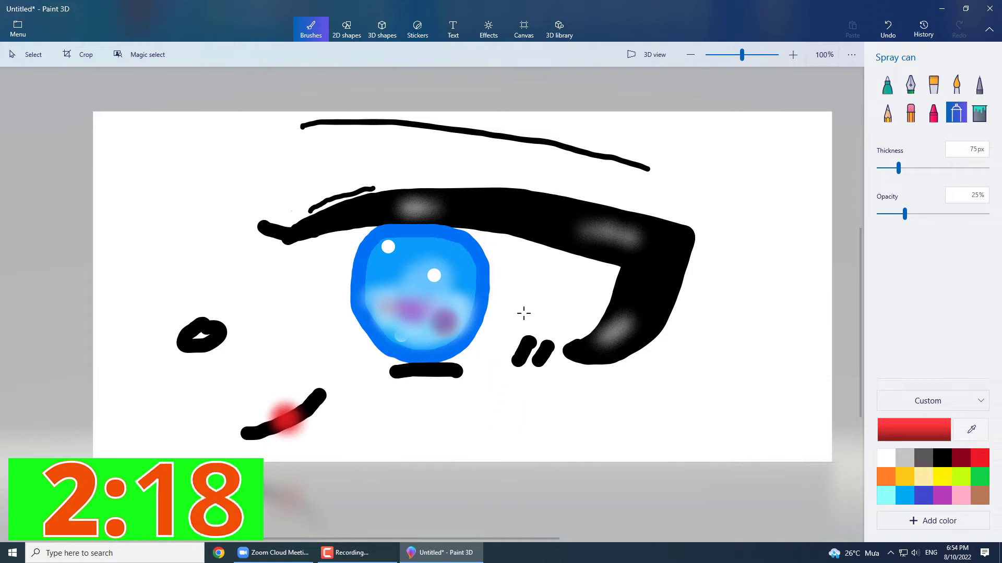
- Spray red shading along the eyelid's upper edge, under its lower tip and under the short line beneath the iris
mouse_move(410, 383)
mouse_down()
mouse_move(459, 384)
mouse_move(587, 357)
mouse_up()
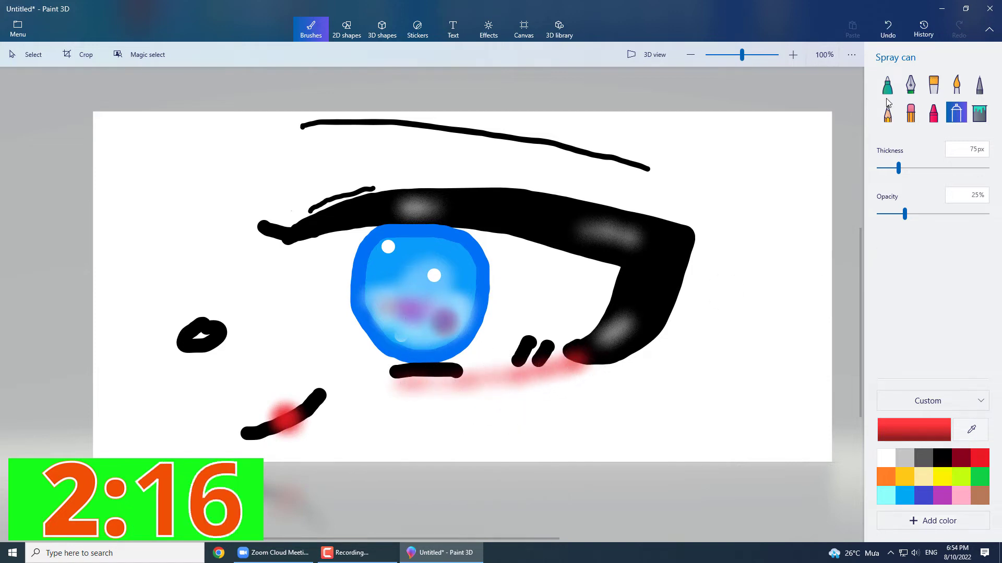
click(887, 28)
mouse_move(286, 212)
mouse_down()
mouse_move(474, 179)
mouse_move(605, 197)
mouse_up()
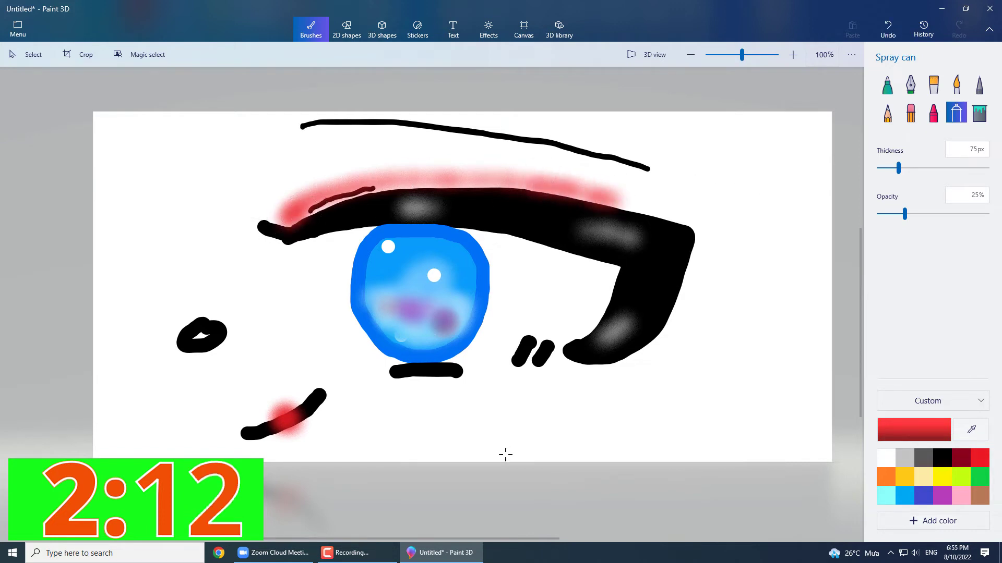
mouse_move(616, 327)
mouse_down()
mouse_move(600, 350)
mouse_move(649, 340)
mouse_up()
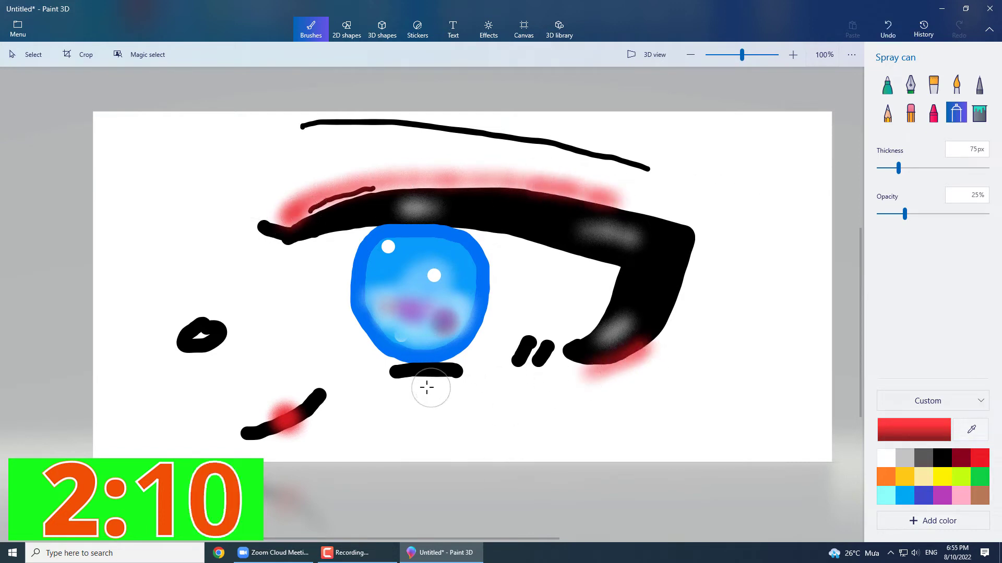
mouse_move(424, 387)
mouse_down()
mouse_move(415, 378)
mouse_move(459, 376)
mouse_up()
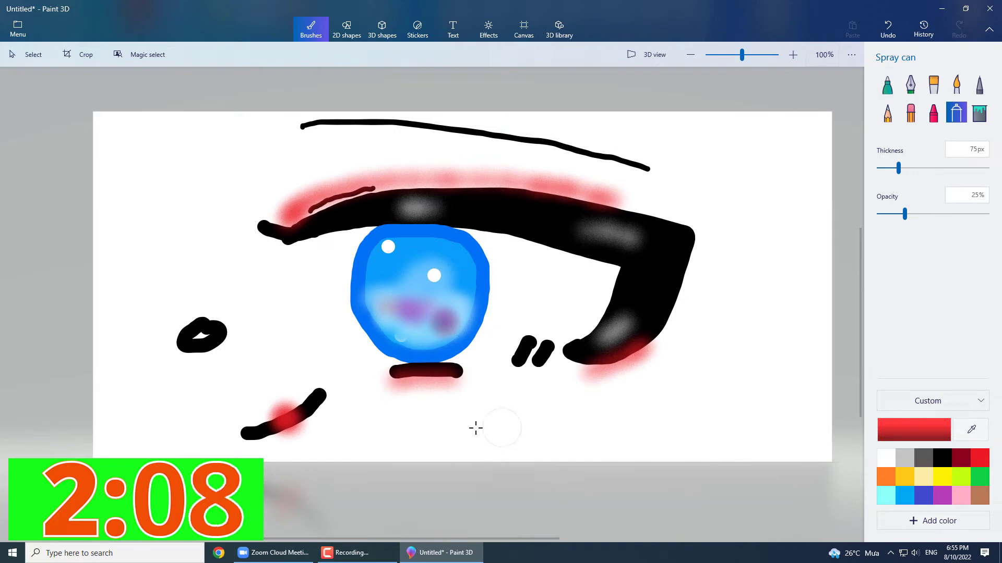
- Mix a custom pale pink and spray a wide patch of it below the eye
click(960, 495)
click(914, 429)
drag(436, 190, 418, 191)
click(462, 383)
mouse_move(467, 409)
mouse_down()
mouse_move(562, 451)
mouse_move(372, 443)
mouse_up()
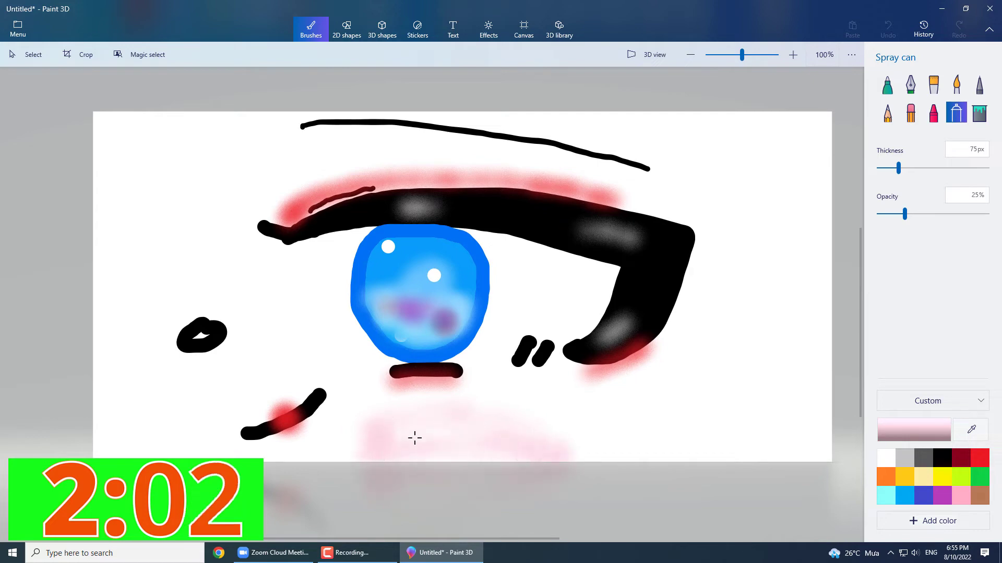
- Erase the pale pink patch below the eye and the thin brow line above the eyelid
click(910, 113)
mouse_move(548, 435)
mouse_down()
mouse_move(430, 447)
mouse_move(374, 435)
mouse_up()
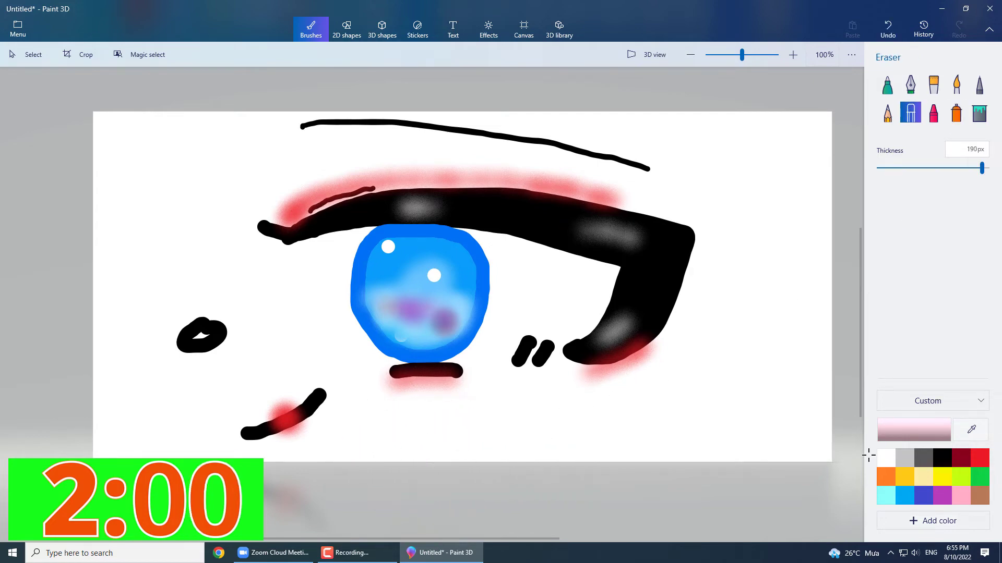
mouse_move(302, 116)
mouse_down()
mouse_move(471, 112)
mouse_move(465, 121)
mouse_move(639, 147)
mouse_up()
- Spray pale pink over the red shading above the eyelid and erase the small black loop beside the eye
click(956, 112)
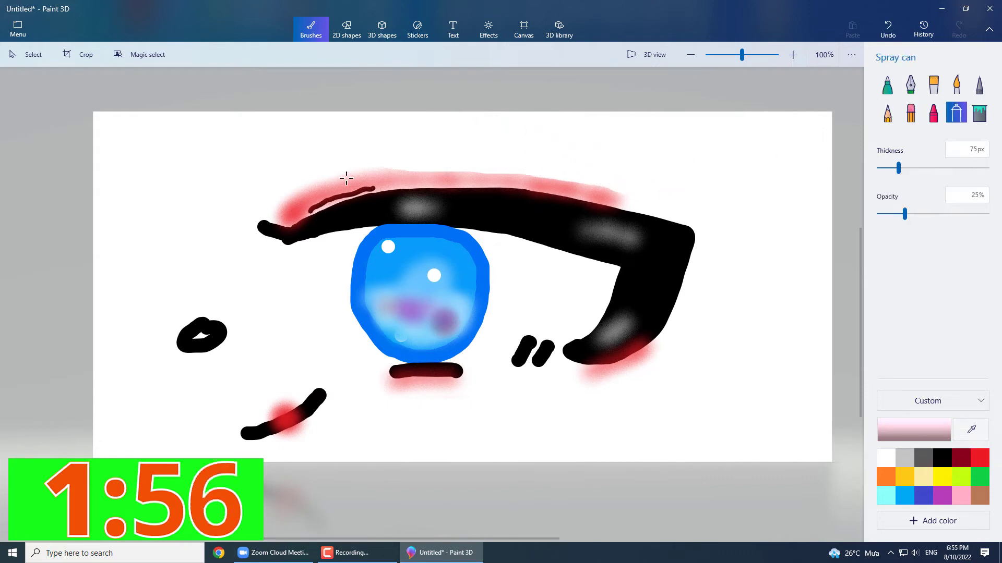
mouse_move(374, 178)
mouse_down()
mouse_move(414, 167)
mouse_move(558, 168)
mouse_move(577, 183)
mouse_move(384, 170)
mouse_move(293, 211)
mouse_up()
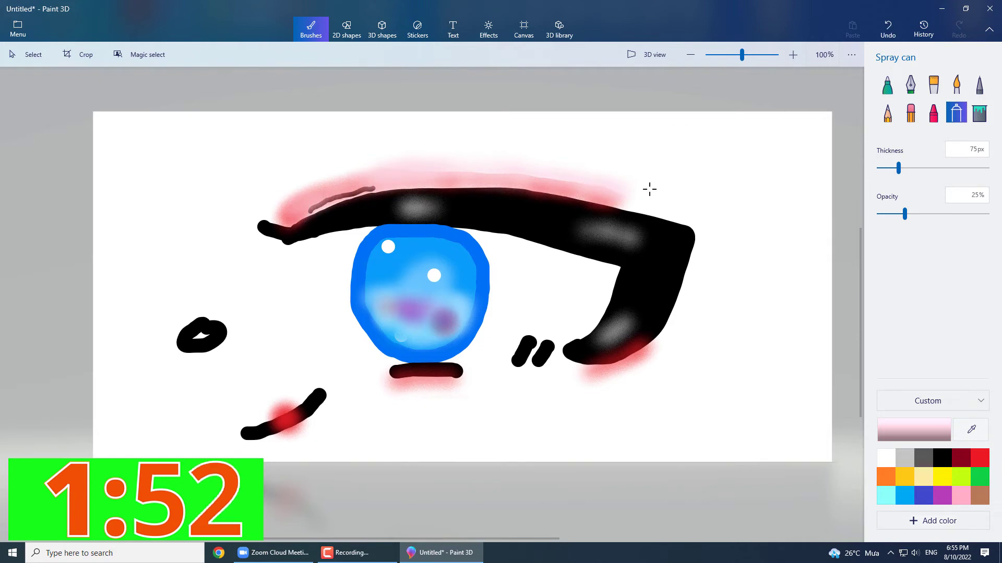
mouse_move(213, 331)
mouse_down()
mouse_move(201, 336)
mouse_move(217, 331)
mouse_up()
click(910, 112)
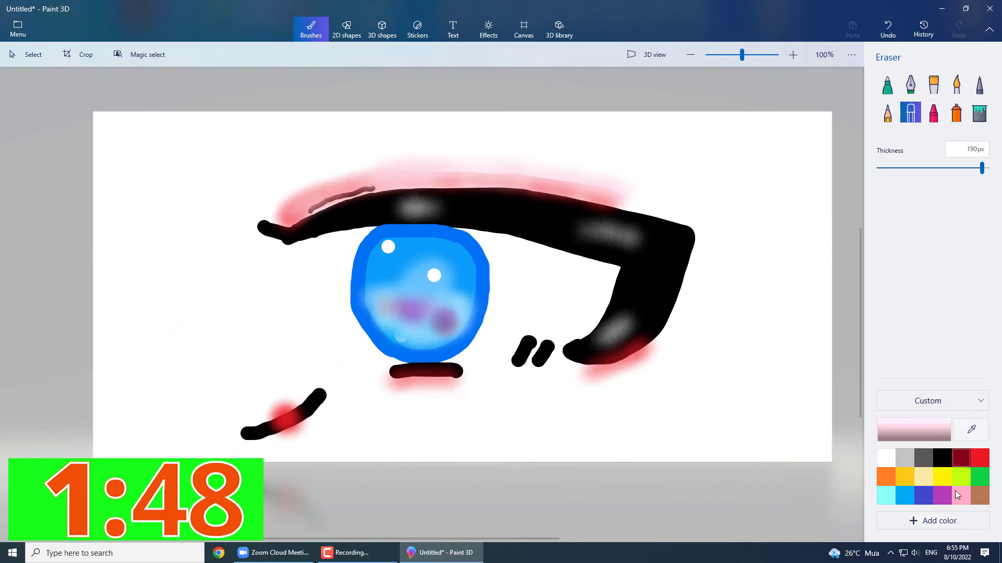
- Spray a pink spot on the blank area beside the eye and outline it with a black Marker loop
click(956, 112)
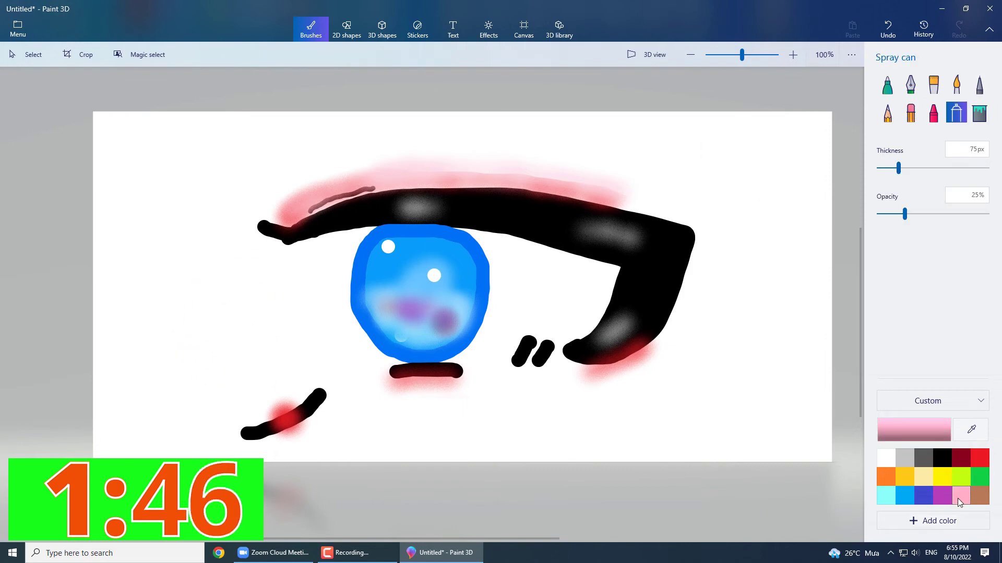
mouse_move(243, 327)
mouse_down()
mouse_move(214, 325)
mouse_move(246, 315)
mouse_move(238, 348)
mouse_move(247, 311)
mouse_up()
click(887, 91)
key(ctrl+z)
click(941, 458)
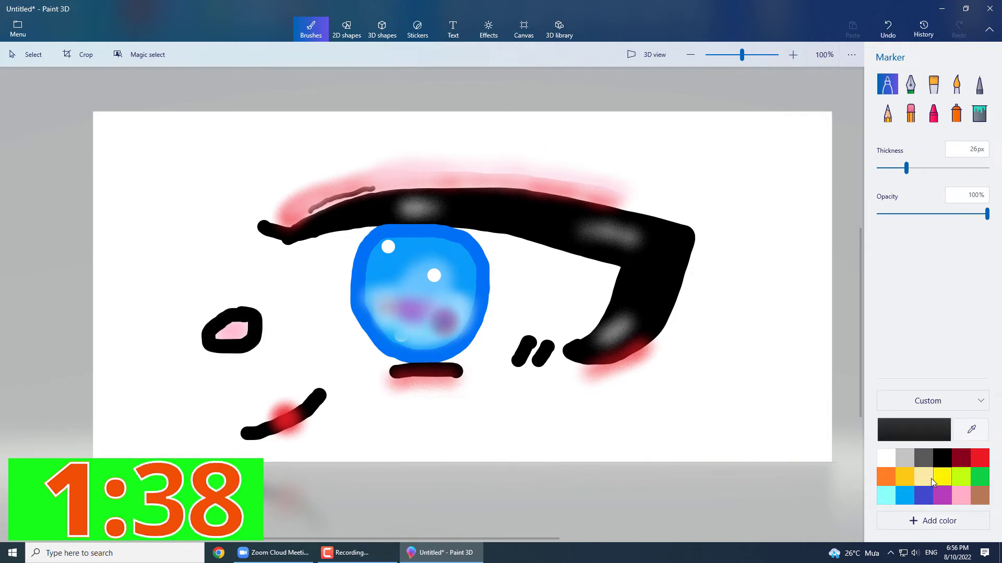
- Spray white inside the black loop, erase the loop with its pink filling and return to the Marker
click(885, 457)
click(955, 112)
drag(233, 332, 245, 339)
click(934, 113)
click(911, 113)
click(887, 84)
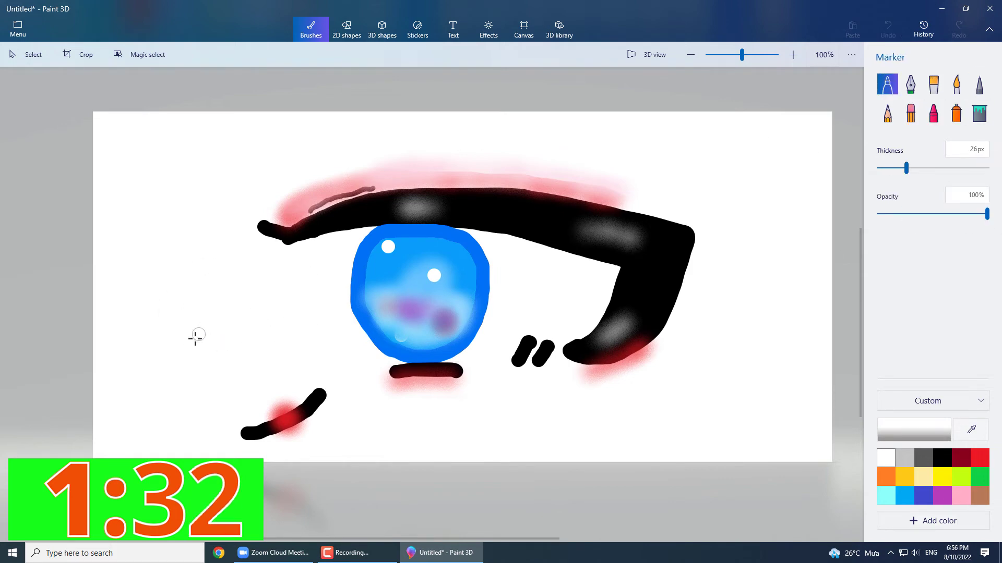
- Draw a black Marker loop beside the eye, erase it and redraw it as a pointed teardrop shape
mouse_move(245, 324)
mouse_down()
mouse_move(230, 346)
mouse_move(251, 327)
mouse_up()
click(932, 113)
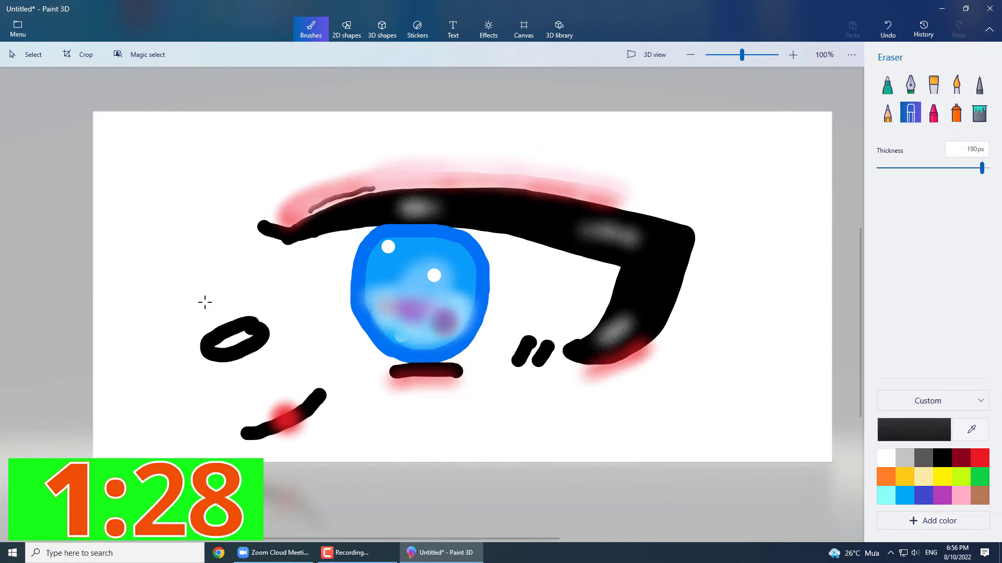
mouse_move(209, 337)
mouse_down()
mouse_move(258, 329)
mouse_move(204, 340)
mouse_move(246, 339)
mouse_move(248, 308)
mouse_up()
click(887, 83)
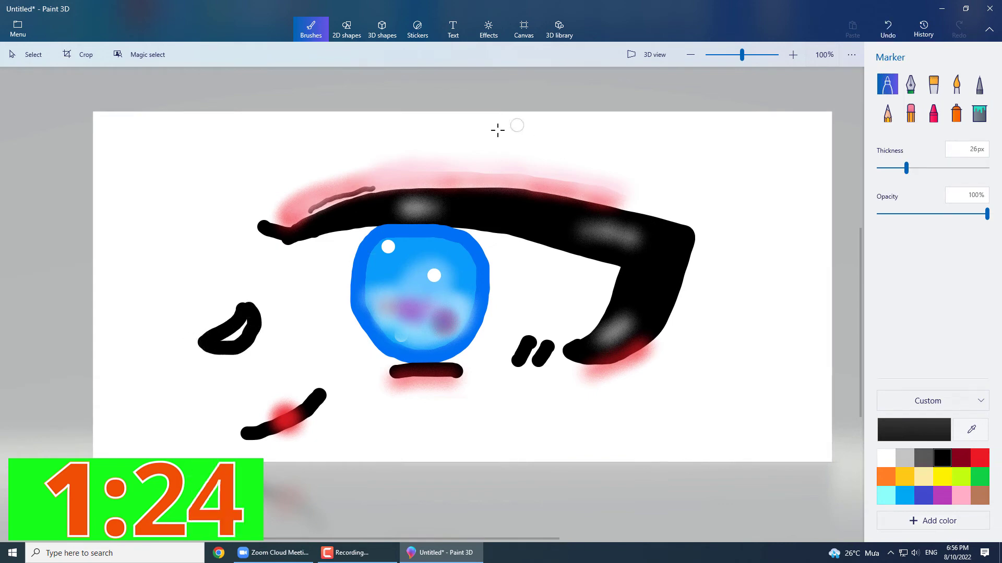
- Paint over the iris interior, including its highlights and purple patches, with the light blue Marker at 26 px
click(904, 495)
mouse_move(409, 303)
mouse_down()
mouse_move(379, 310)
mouse_move(376, 299)
mouse_move(435, 263)
mouse_move(391, 285)
mouse_move(425, 304)
mouse_move(464, 306)
mouse_move(436, 343)
mouse_move(404, 341)
mouse_move(370, 294)
mouse_move(368, 303)
mouse_move(382, 321)
mouse_move(413, 314)
mouse_move(414, 328)
mouse_move(434, 335)
mouse_move(458, 312)
mouse_move(426, 340)
mouse_move(452, 332)
mouse_move(472, 308)
mouse_up()
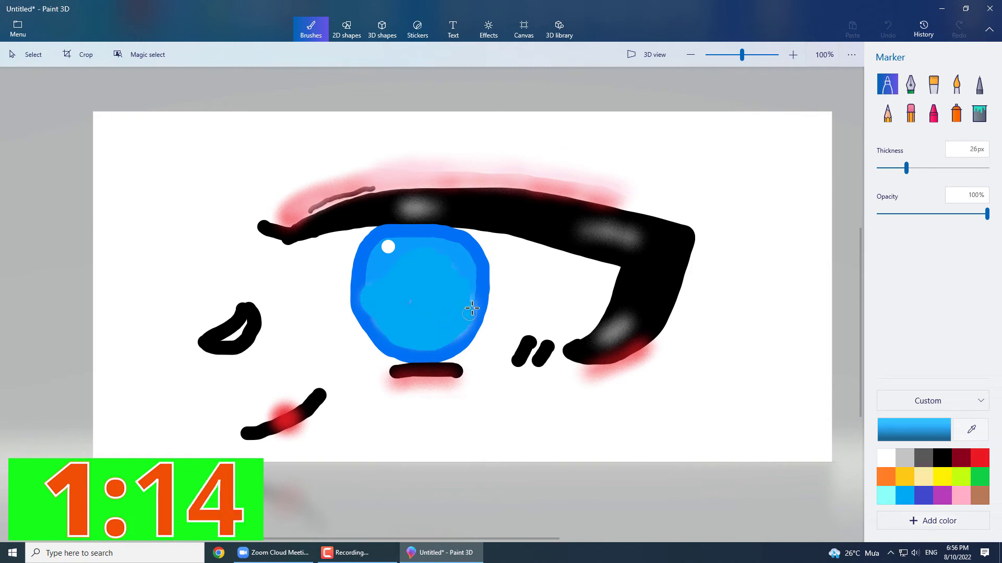
mouse_move(399, 238)
mouse_down()
mouse_move(375, 258)
mouse_move(367, 299)
mouse_up()
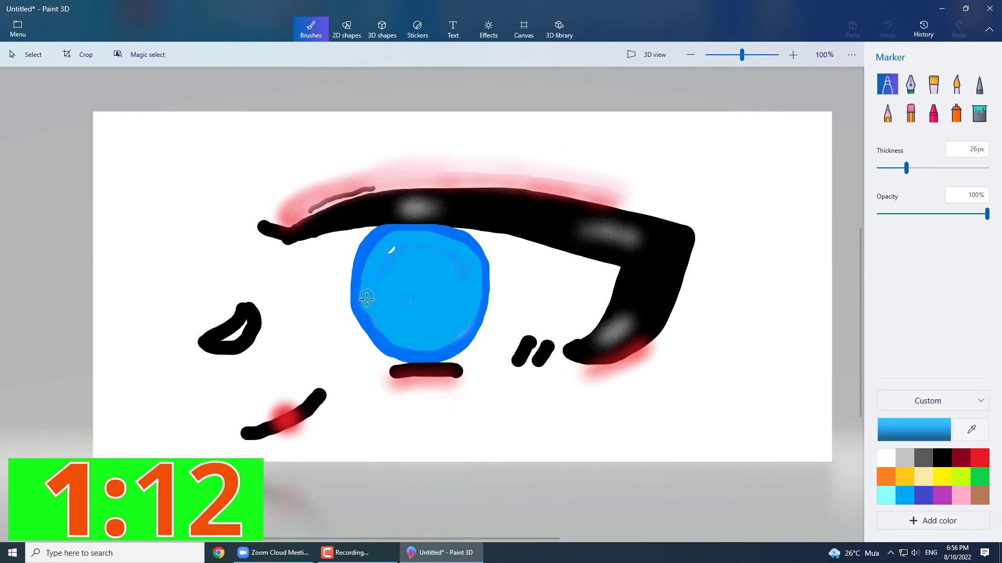
drag(399, 263, 415, 260)
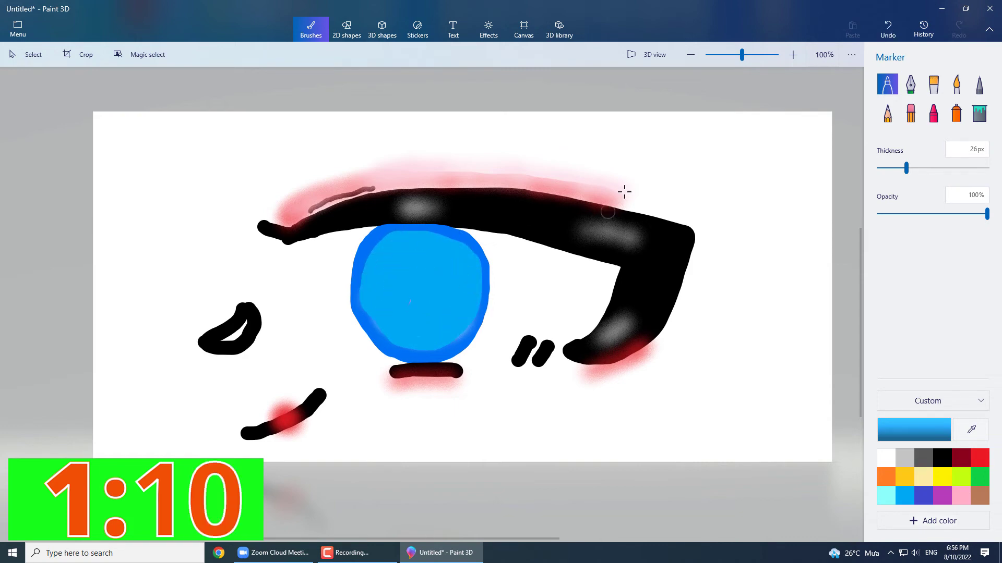
- Lighten the current blue and spray it over the flat iris fill with the 75 px Spray can at 25% opacity
click(919, 429)
drag(527, 192, 491, 190)
click(459, 384)
click(955, 112)
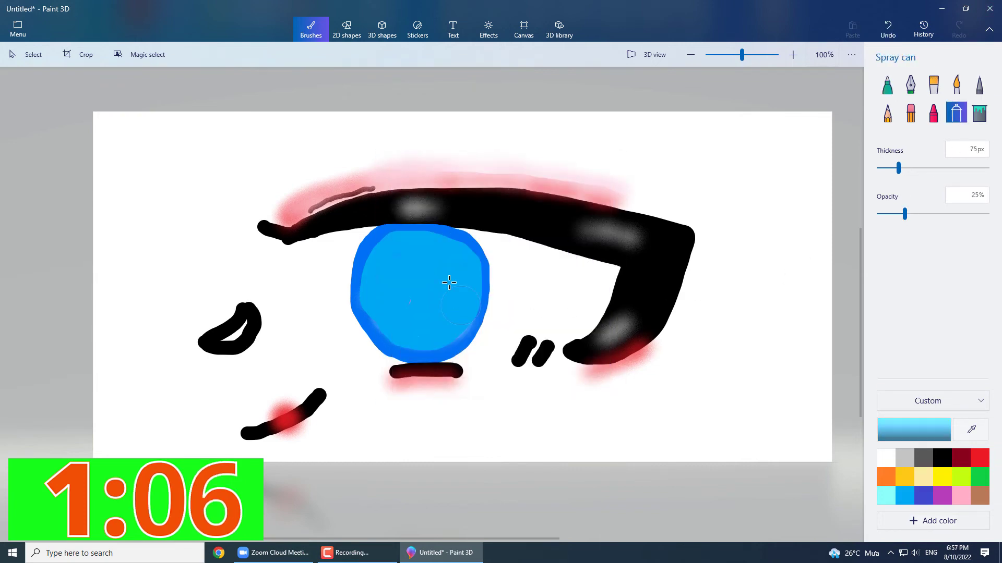
mouse_move(433, 245)
mouse_down()
mouse_move(380, 270)
mouse_move(450, 271)
mouse_move(378, 259)
mouse_move(465, 260)
mouse_move(398, 259)
mouse_move(427, 254)
mouse_move(374, 268)
mouse_move(382, 292)
mouse_move(371, 263)
mouse_move(439, 241)
mouse_move(460, 267)
mouse_move(435, 292)
mouse_move(385, 294)
mouse_move(466, 284)
mouse_move(477, 264)
mouse_up()
- Mix a still paler blue and spray soft streaks of it across the iris, including its lower part
click(924, 437)
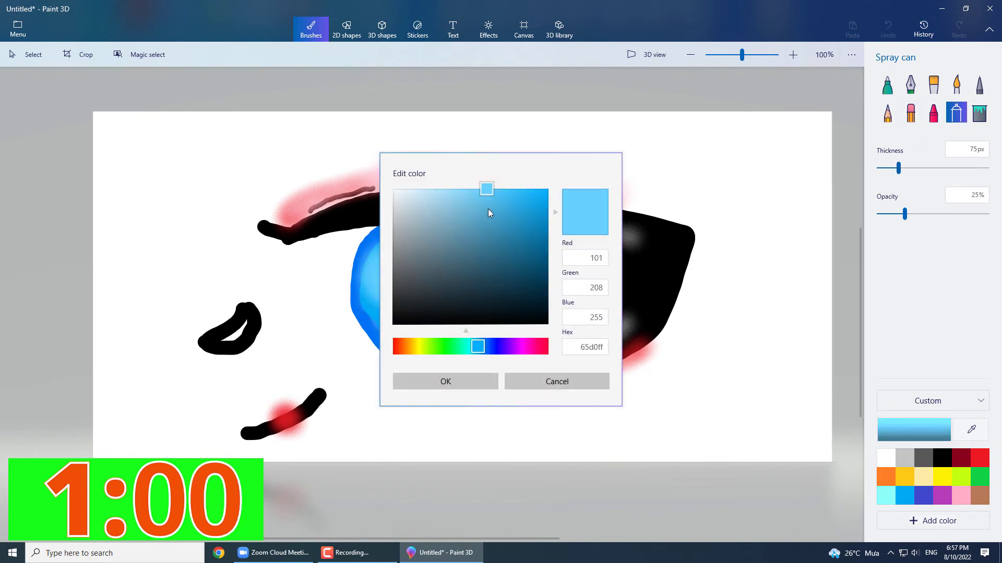
drag(487, 211, 459, 192)
click(411, 381)
mouse_move(398, 341)
mouse_down()
mouse_move(422, 313)
mouse_move(442, 321)
mouse_move(429, 317)
mouse_move(418, 266)
mouse_up()
- Add two round white Marker highlights at 26 px, one near the iris's upper left edge and one at its lower right
click(886, 458)
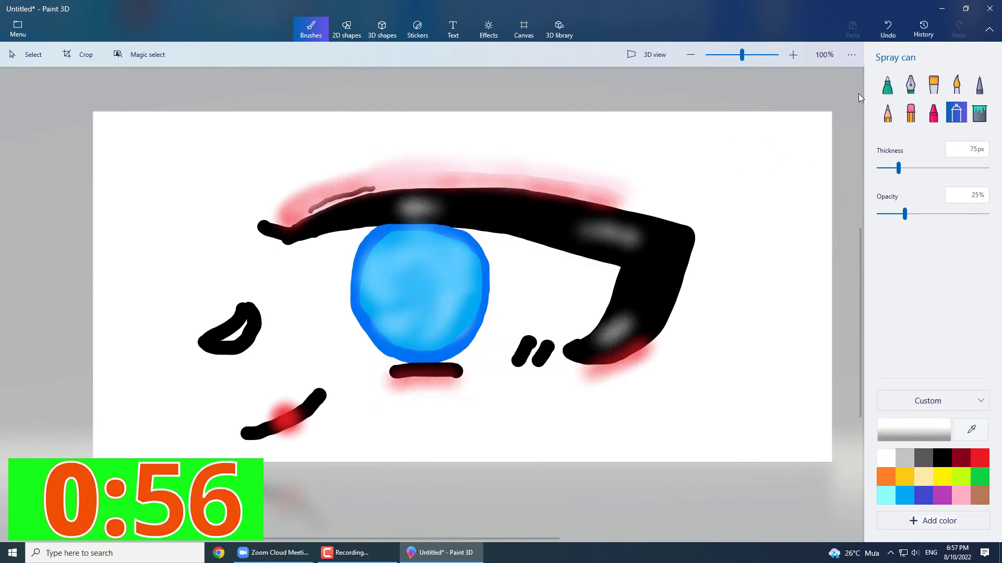
click(887, 84)
click(459, 317)
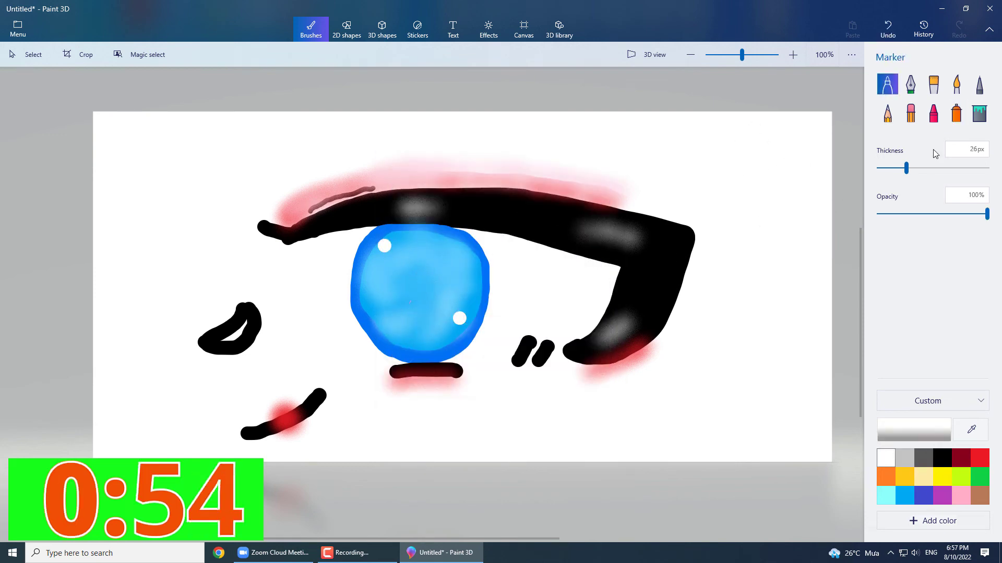
- Spray three soft pink spots inside the iris, with the widest one near its lower edge
click(960, 496)
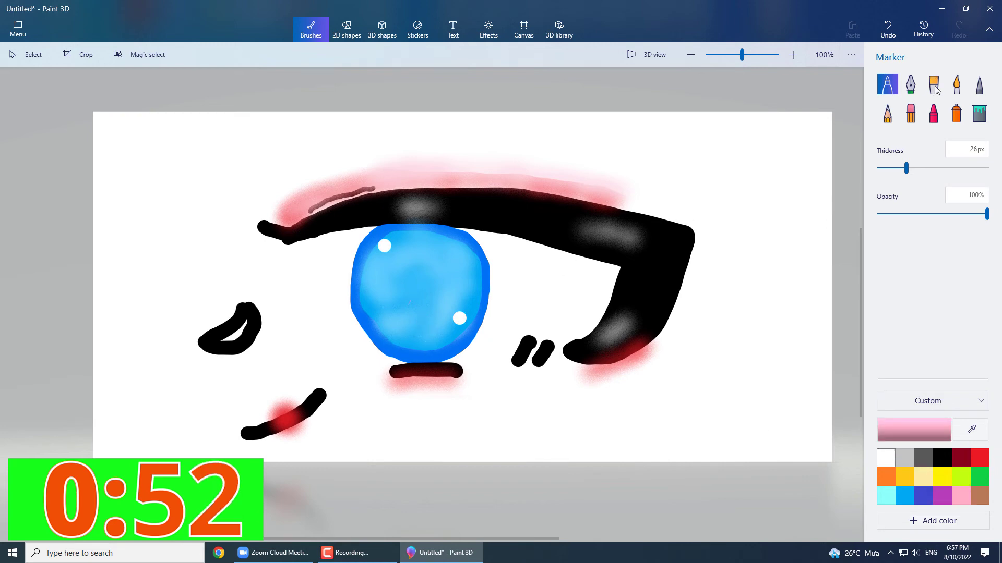
click(956, 112)
drag(417, 328, 418, 328)
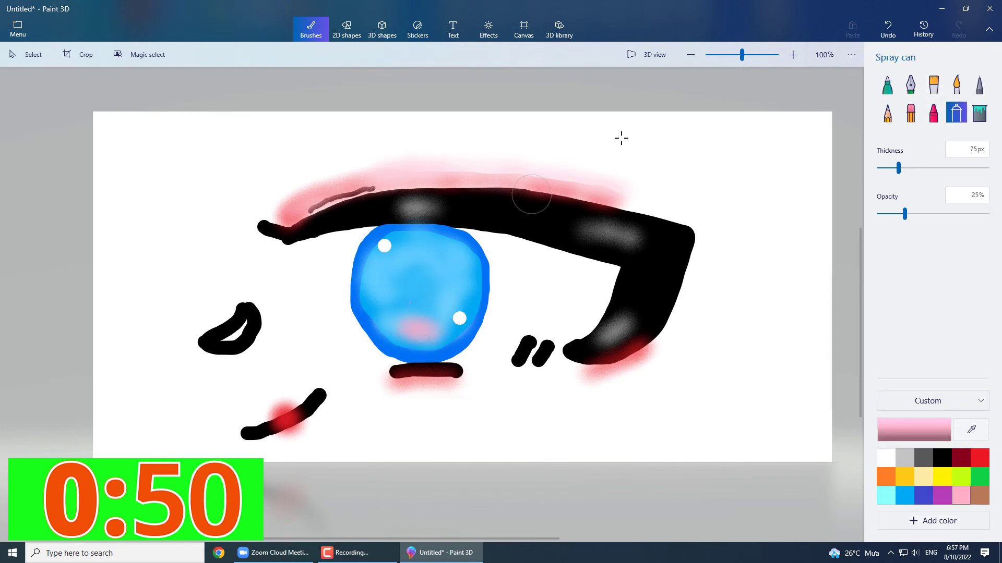
click(396, 294)
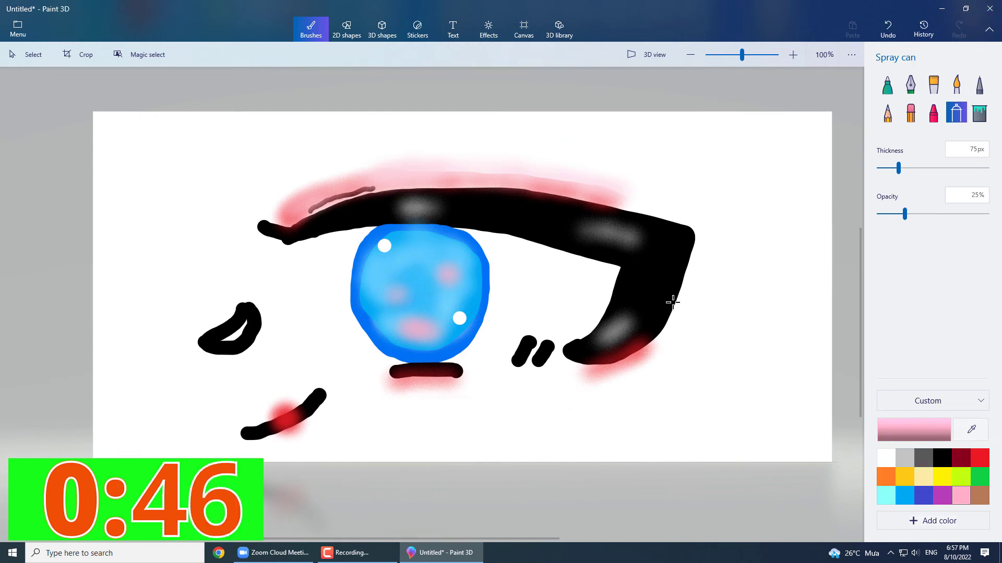
- Try a red spray stroke on the blank area below the eye and erase it
click(980, 457)
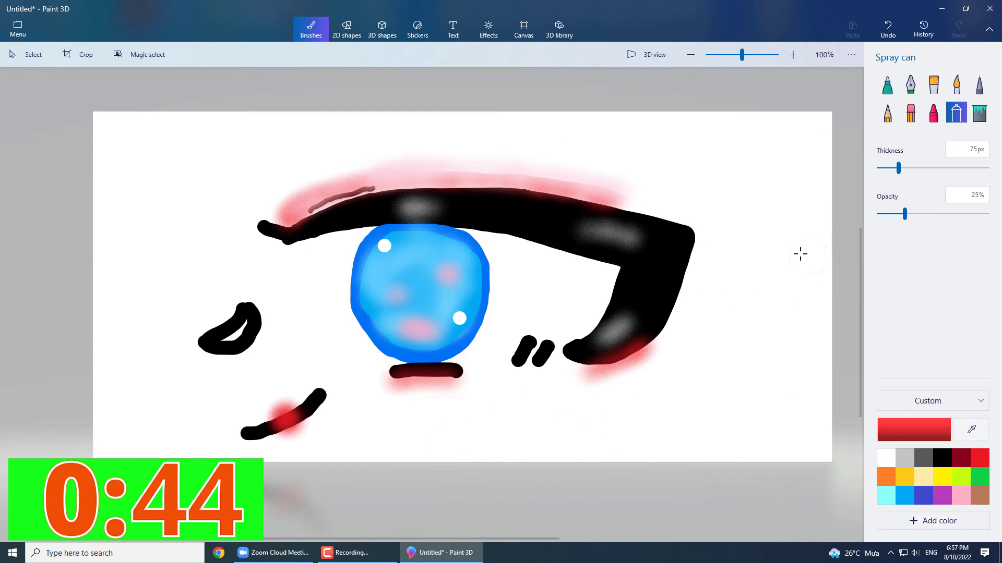
mouse_move(528, 416)
mouse_down()
mouse_move(541, 430)
mouse_move(526, 418)
mouse_move(459, 426)
mouse_up()
click(910, 118)
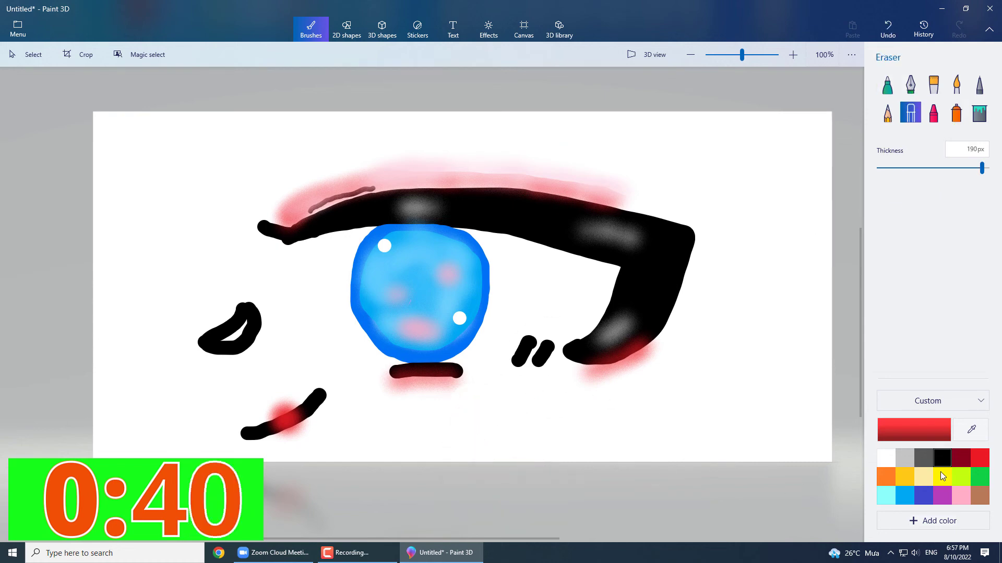
- Mix a light red (243, 128, 133), try it with the Spray can below the eye and erase the strokes
click(885, 429)
drag(528, 197, 464, 194)
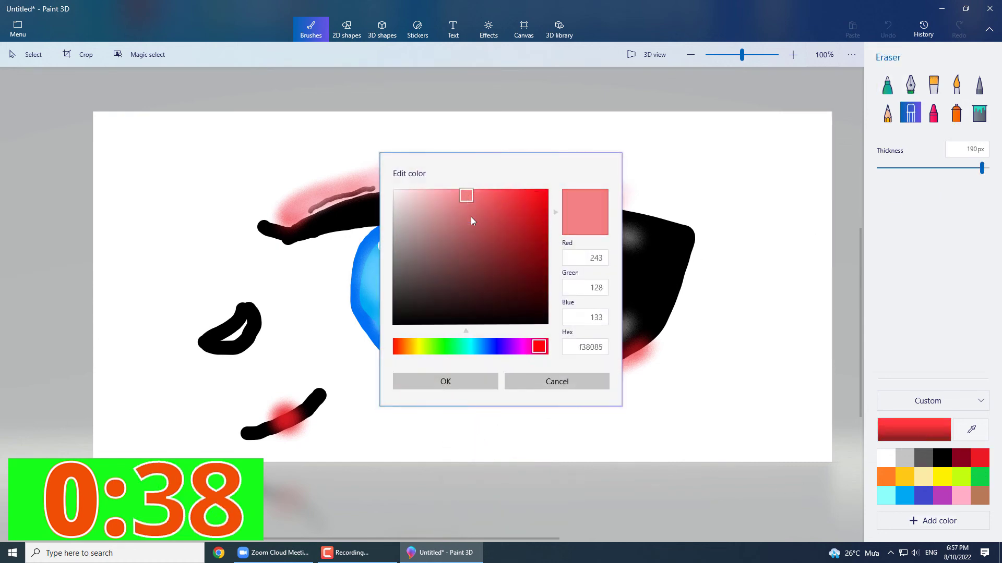
click(458, 383)
click(956, 112)
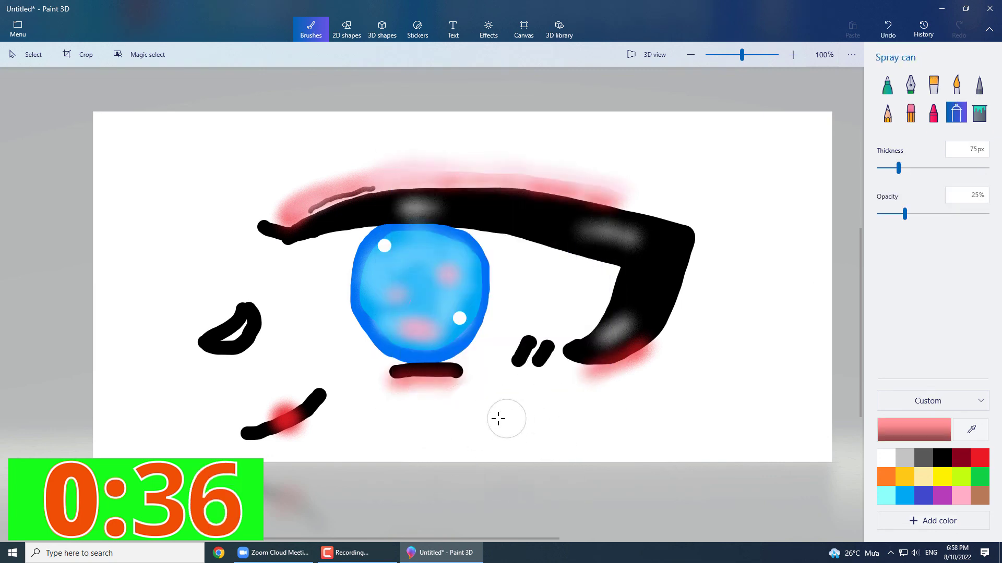
mouse_move(496, 418)
mouse_down()
mouse_move(487, 441)
mouse_move(550, 415)
mouse_move(564, 436)
mouse_move(526, 441)
mouse_move(524, 424)
mouse_move(500, 436)
mouse_move(604, 443)
mouse_up()
click(910, 112)
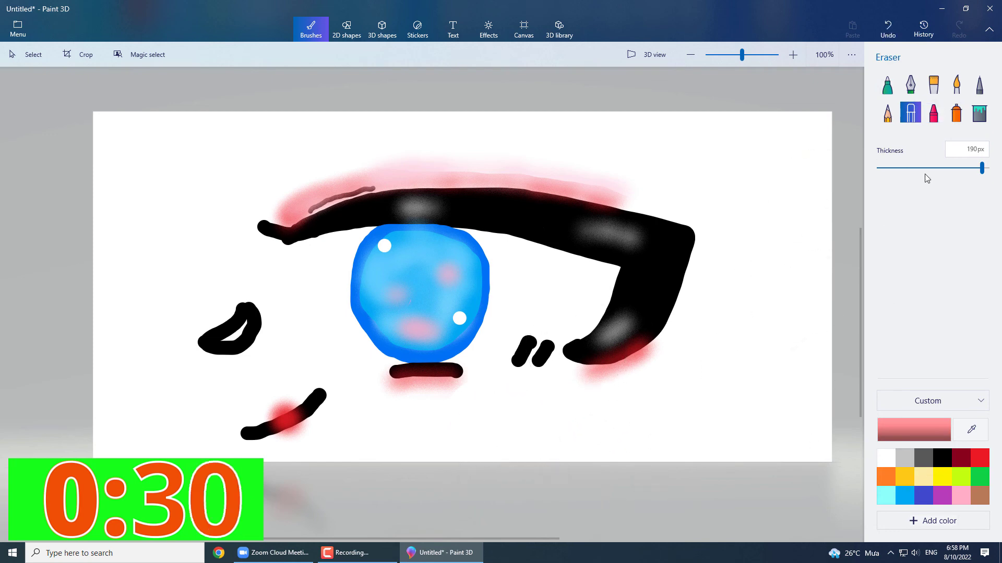
- Thicken the eyelid's lower outer tip with the black 26 px Marker and paint over its grey highlight
click(887, 84)
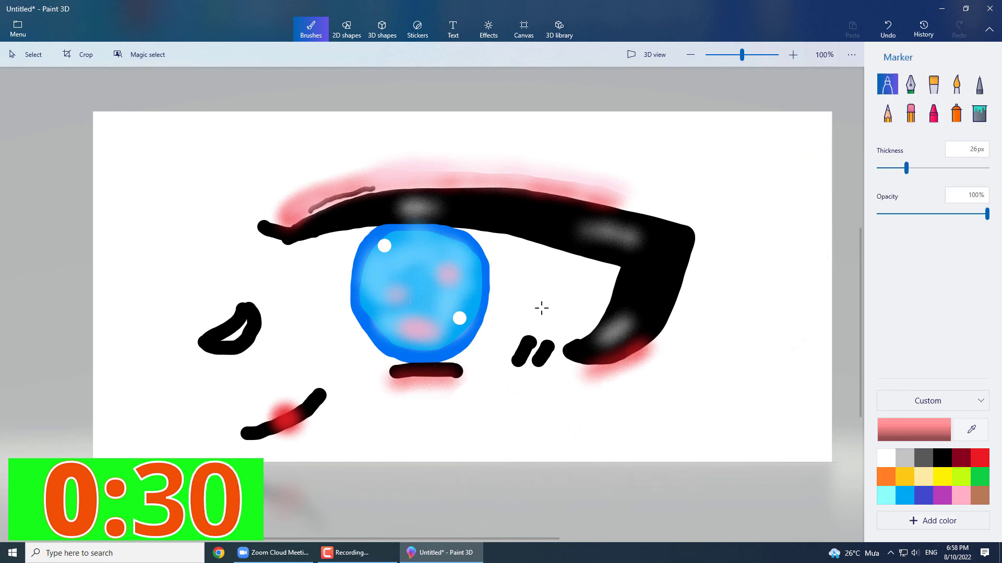
click(942, 458)
mouse_move(582, 352)
mouse_down()
mouse_move(566, 347)
mouse_move(595, 334)
mouse_move(567, 347)
mouse_up()
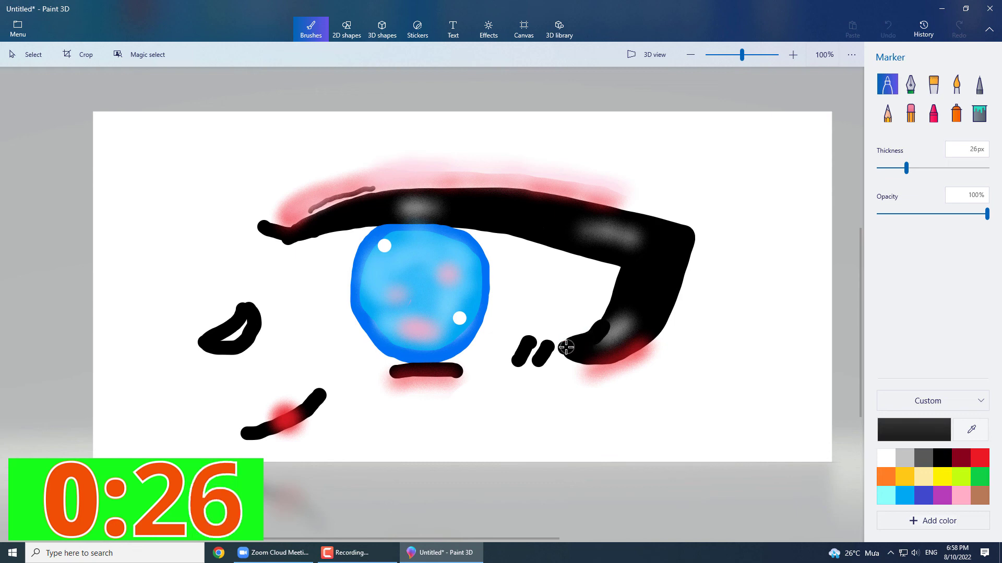
mouse_move(629, 317)
mouse_down()
mouse_move(619, 337)
mouse_move(631, 318)
mouse_move(602, 328)
mouse_move(678, 273)
mouse_move(635, 298)
mouse_move(616, 331)
mouse_move(644, 318)
mouse_up()
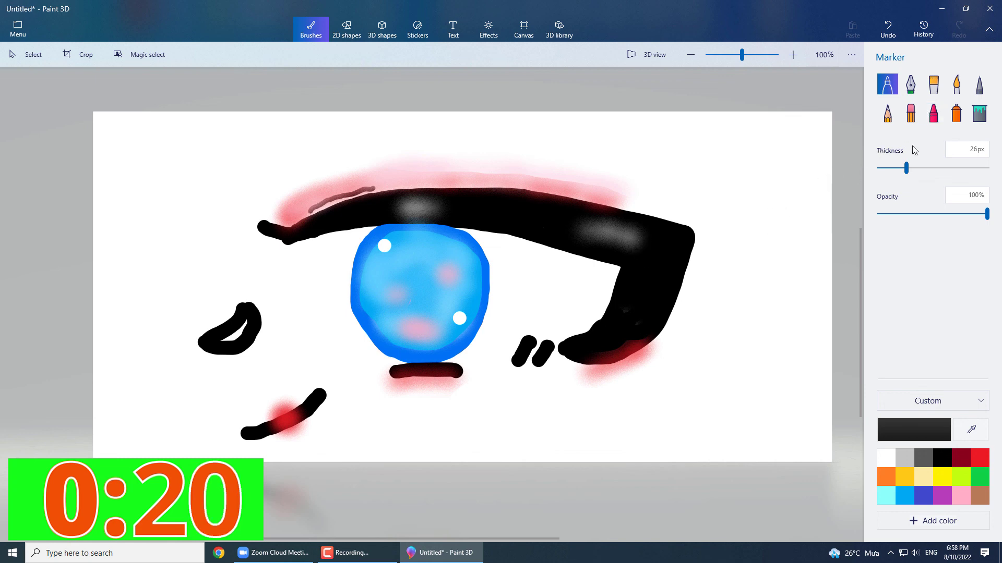
- Mix a light red from the red swatch and spray it along the upper eyelid's top edge and under its lower outer tip
click(980, 458)
click(913, 429)
click(470, 186)
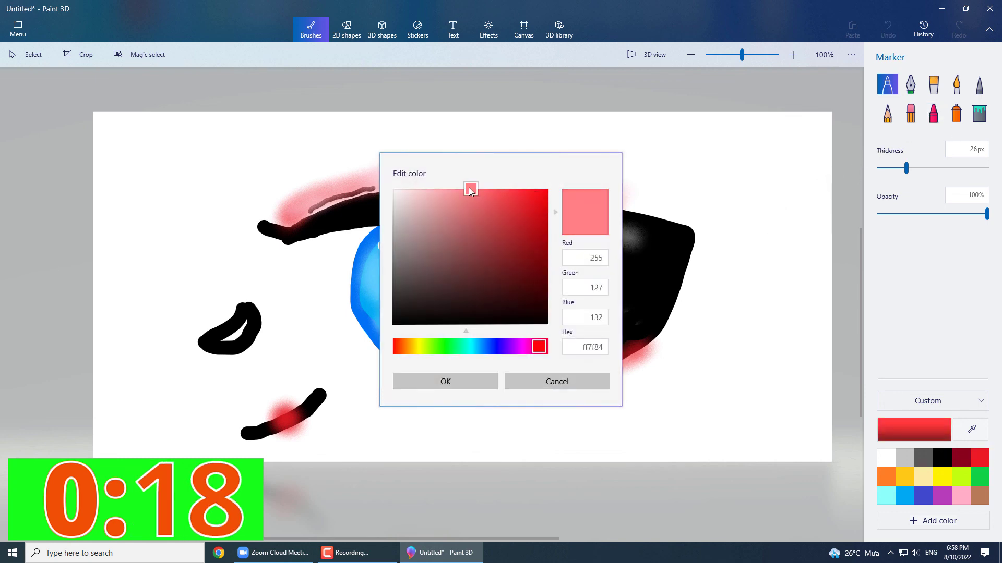
mouse_move(470, 185)
mouse_down()
mouse_move(334, 183)
mouse_move(452, 174)
mouse_move(591, 189)
mouse_move(471, 172)
mouse_move(400, 176)
mouse_move(552, 174)
mouse_move(647, 201)
mouse_up()
click(489, 387)
click(956, 112)
mouse_move(639, 357)
mouse_down()
mouse_move(608, 348)
mouse_move(645, 350)
mouse_up()
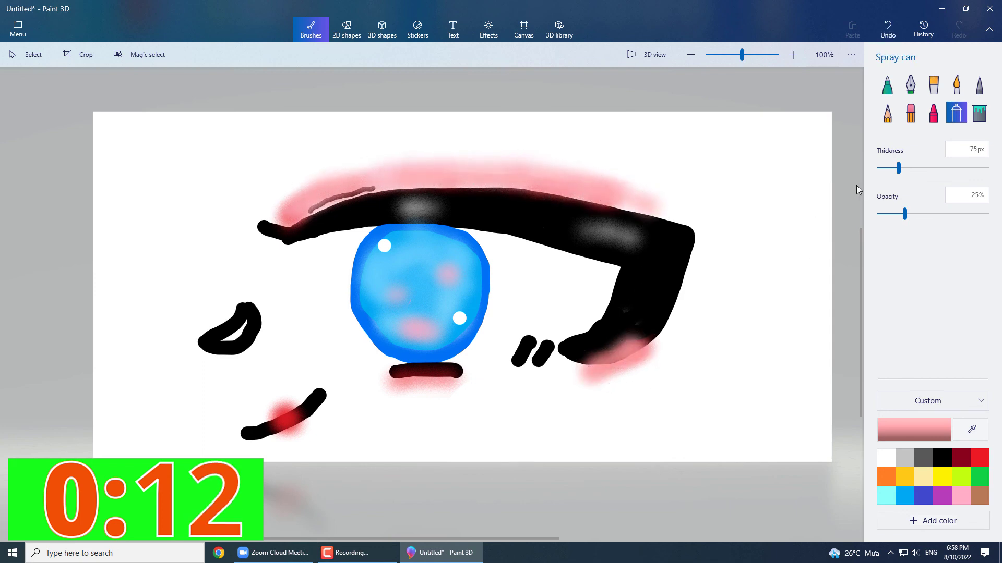
- Spray soft white highlights on the eyelid's lower outer part and on the middle of its upper band
click(885, 458)
click(637, 306)
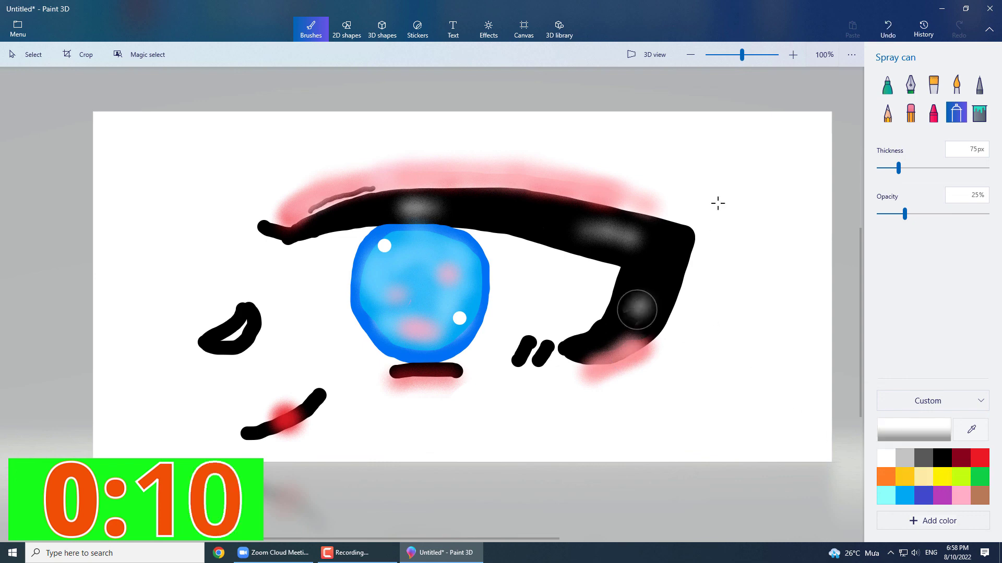
click(510, 209)
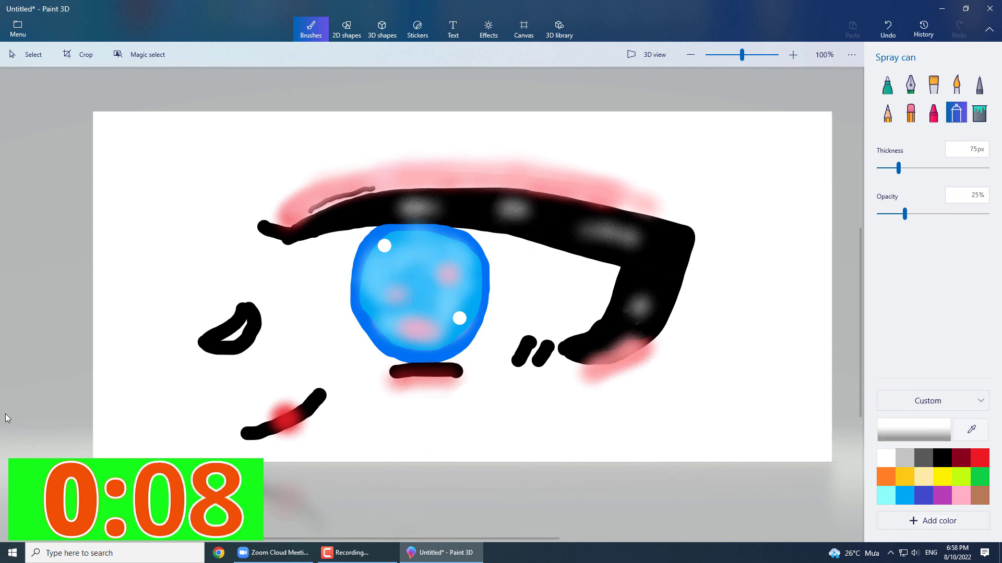
- Draw a long curved black eyebrow above the eyelid with the 26 px Marker
click(886, 84)
click(942, 458)
mouse_move(265, 127)
mouse_down()
mouse_move(471, 119)
mouse_move(656, 158)
mouse_up()
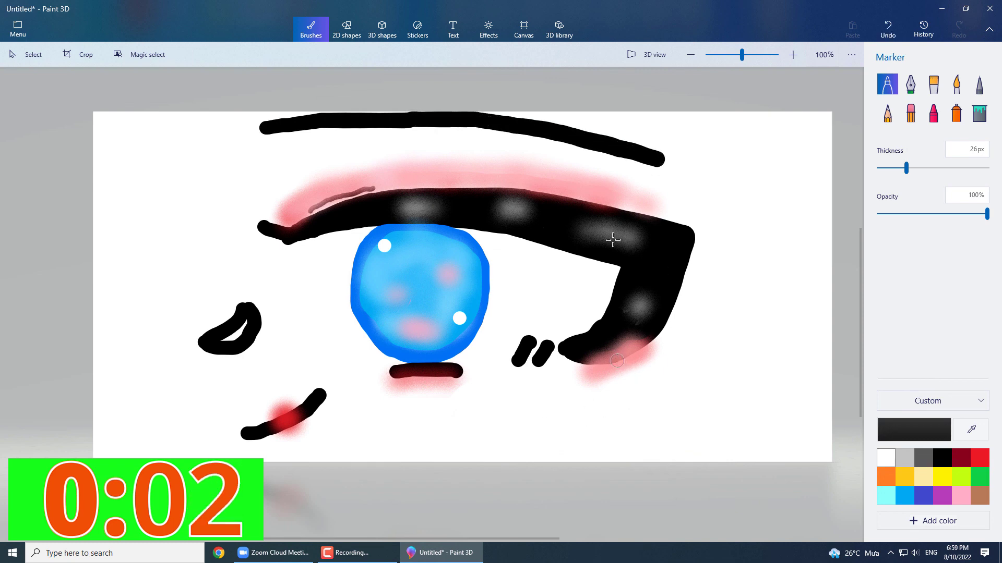
click(345, 553)
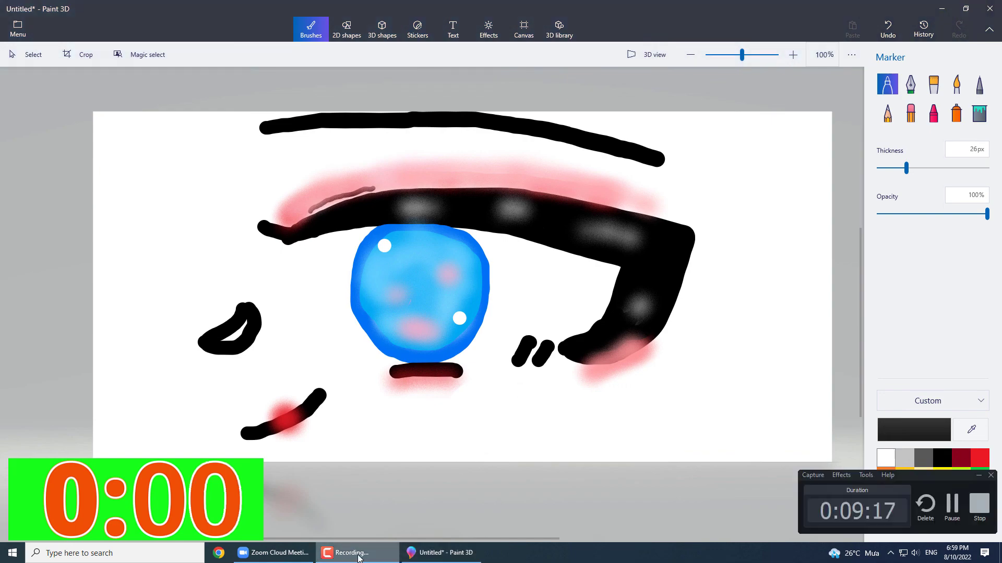